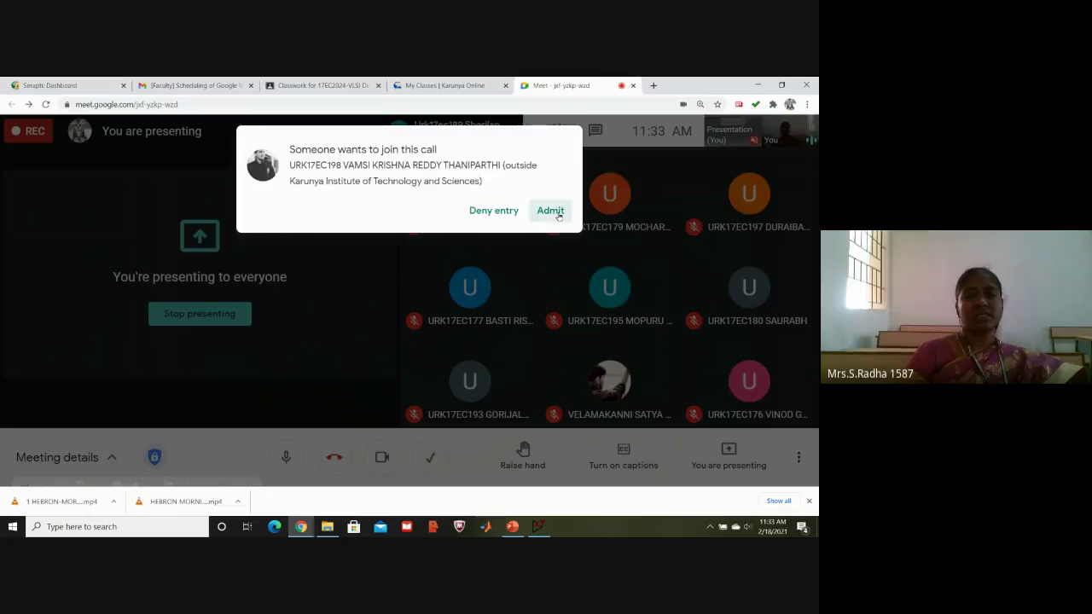
Switch to the blank LTspice schematic and place two PMOS transistors, one above the other.
key("alt+Tab")
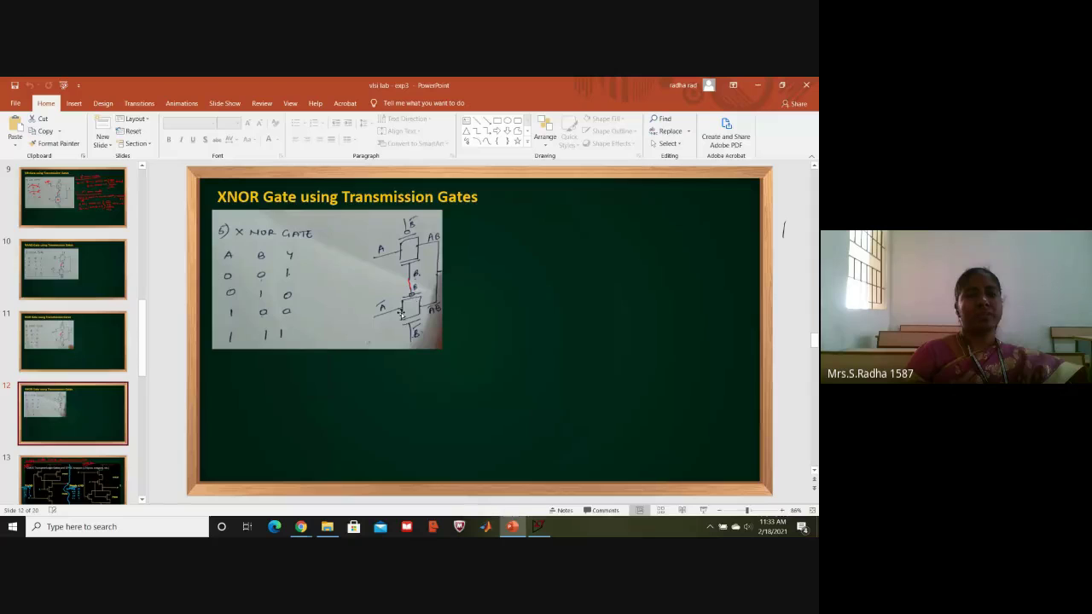
left_click(537, 526)
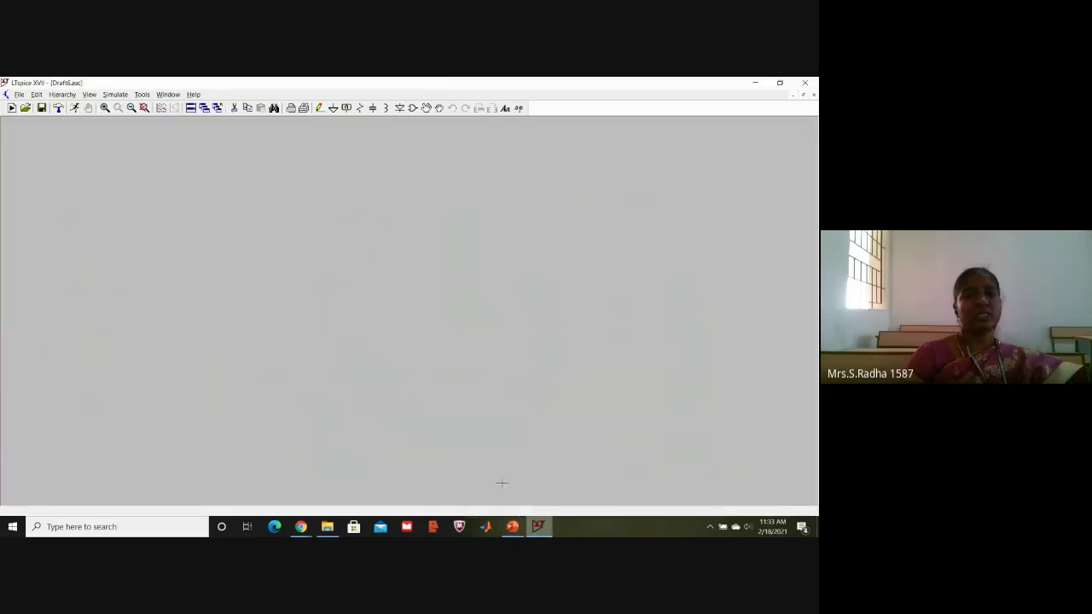
left_click(412, 107)
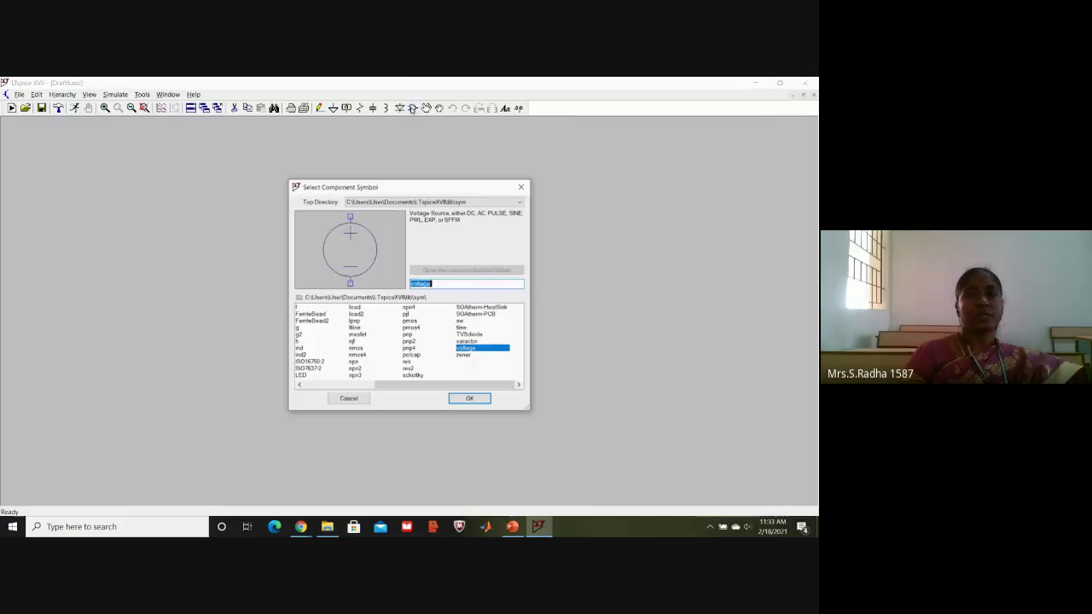
left_click(411, 321)
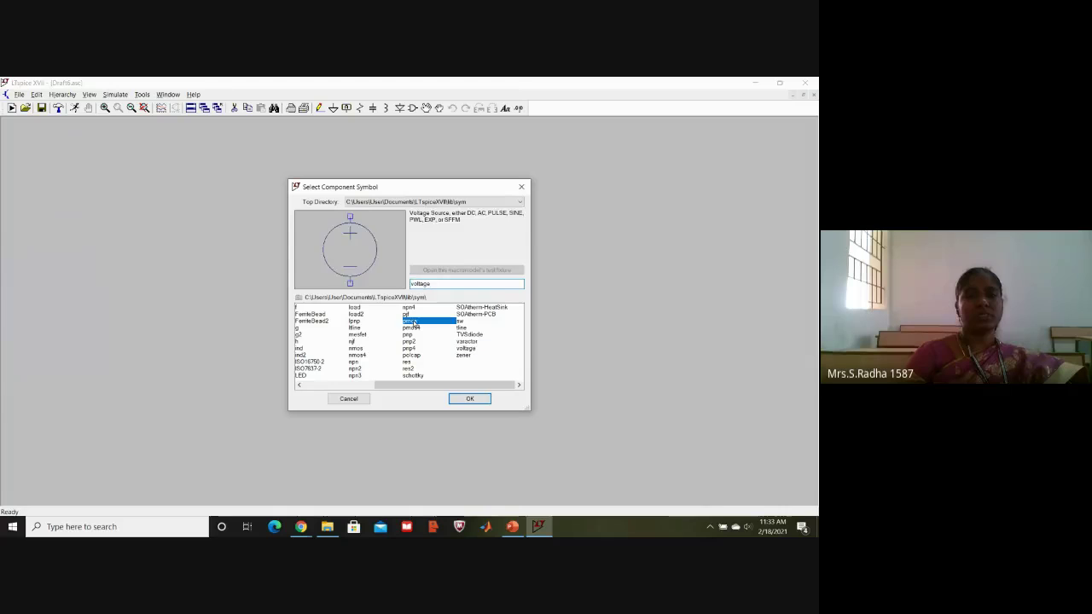
left_click(469, 399)
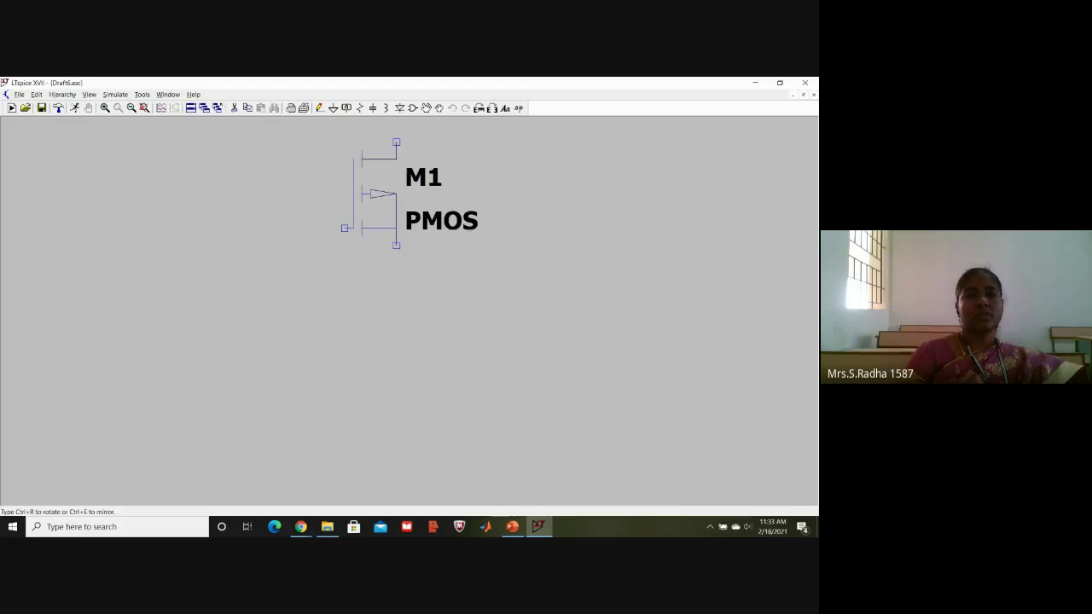
left_click(344, 142)
left_click(344, 297)
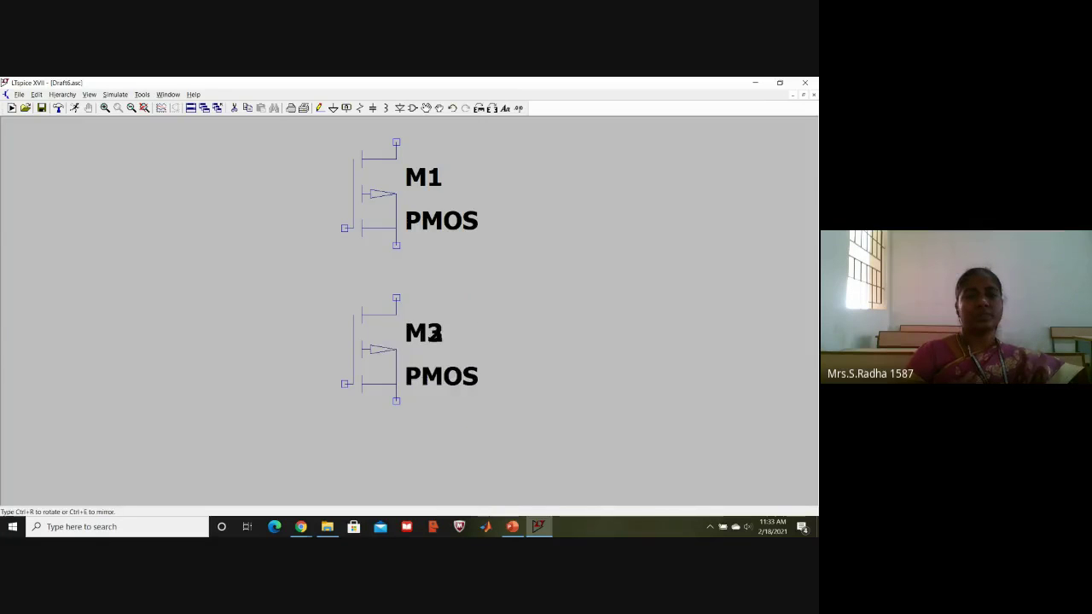
key("Escape")
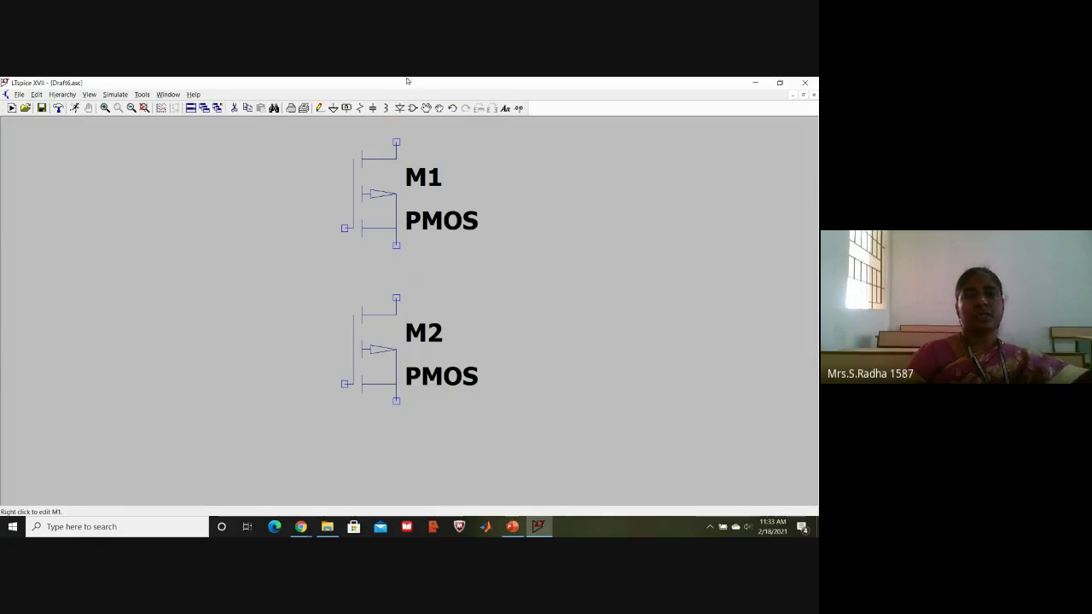
Place two NMOS transistors, one beside and between the PMOS pair and one below them.
left_click(412, 107)
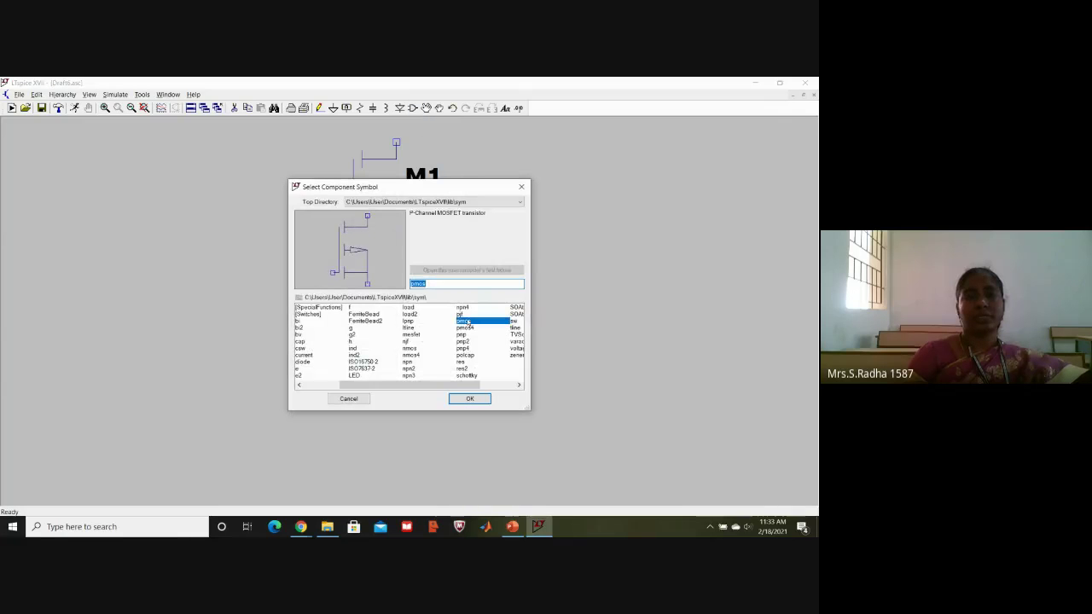
left_click(410, 348)
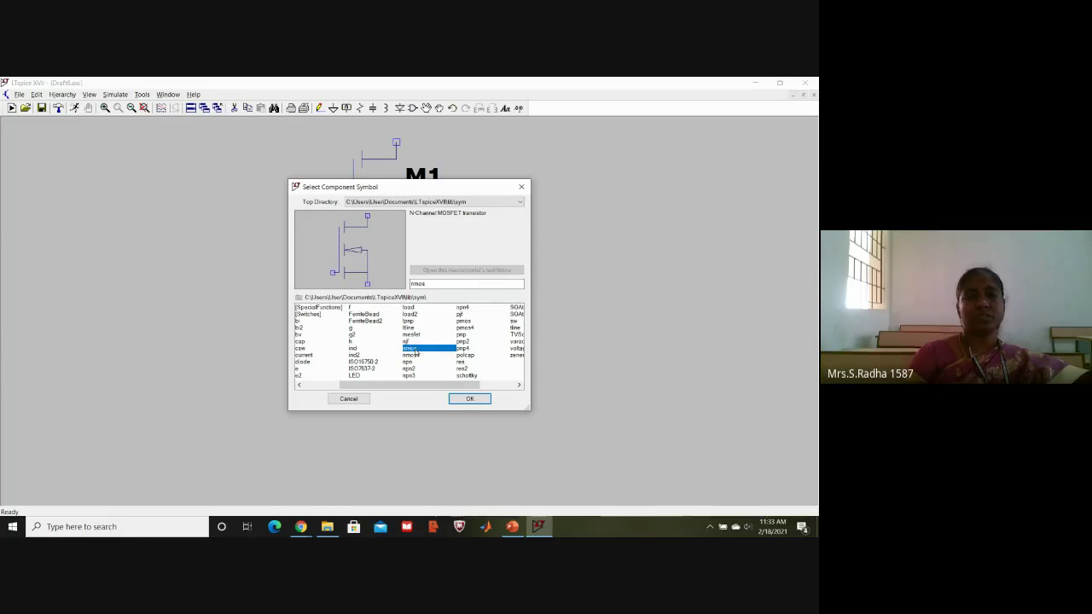
left_click(469, 398)
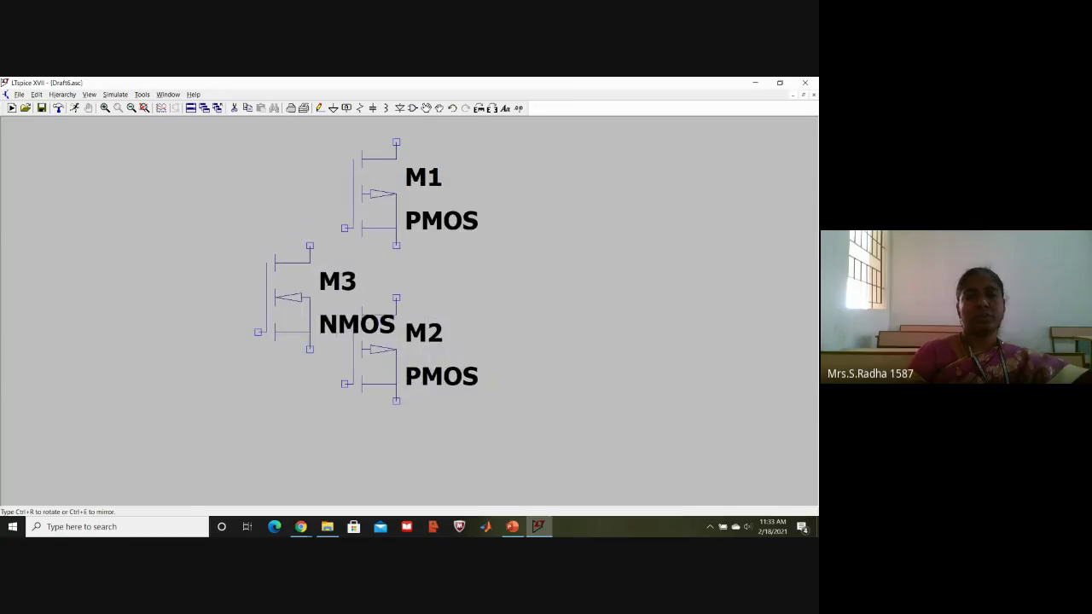
left_click(258, 246)
left_click(274, 419)
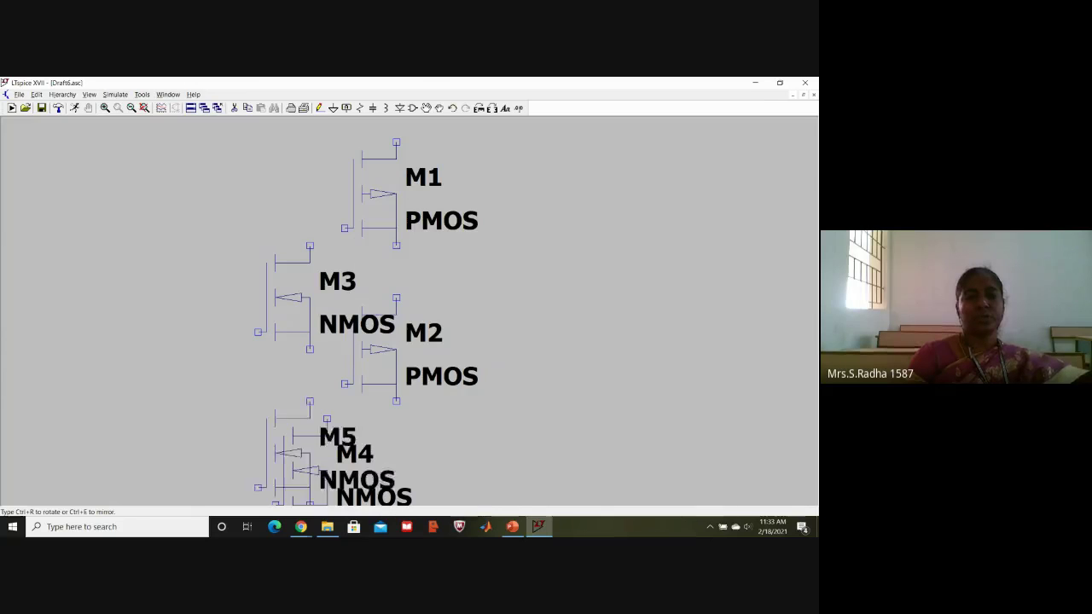
key("Escape")
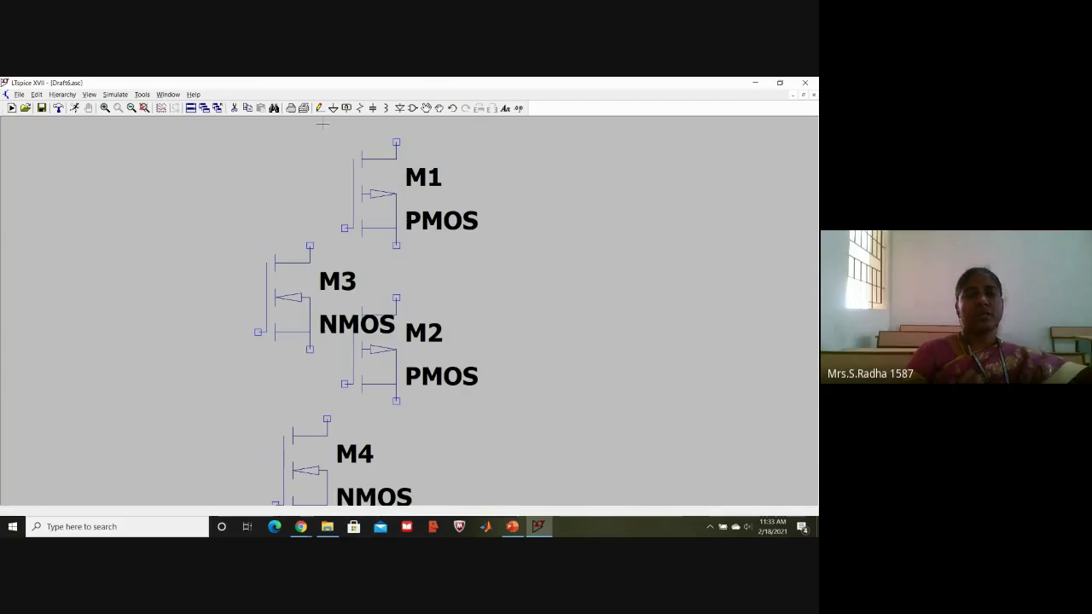
Move PMOS M1 with rotation and mirroring so it lies horizontally, gate facing up at its right end.
left_click(426, 108)
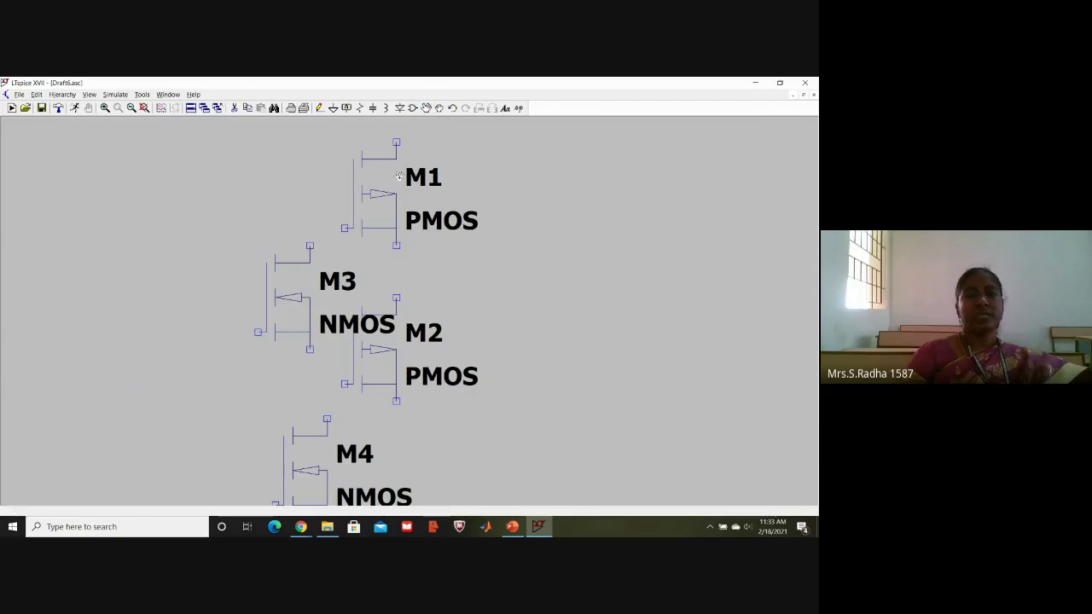
left_click(382, 194)
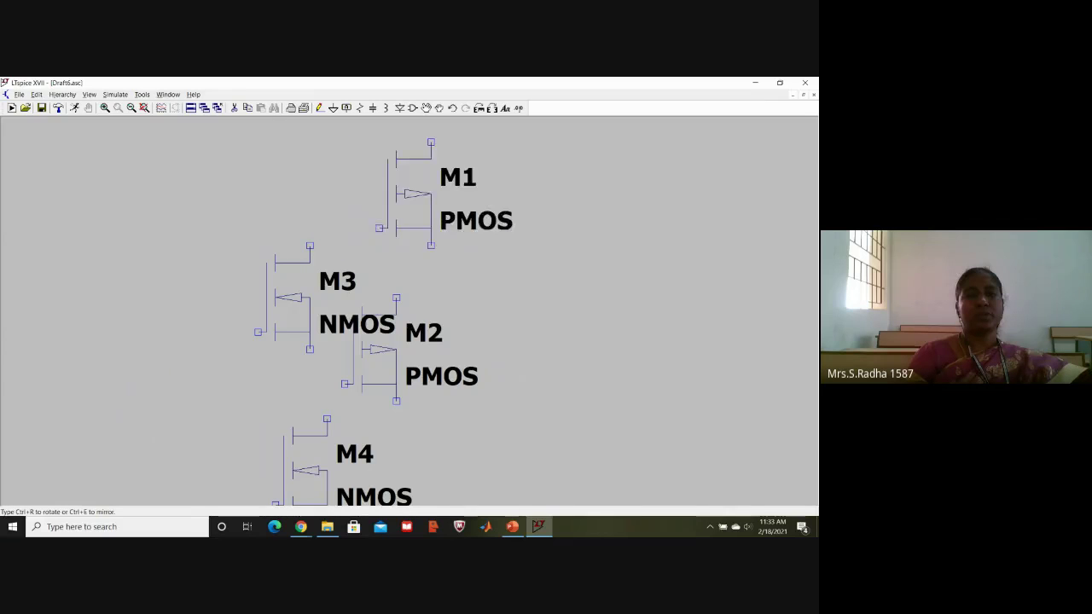
key("ctrl+r")
key("ctrl+r")
key("ctrl+r")
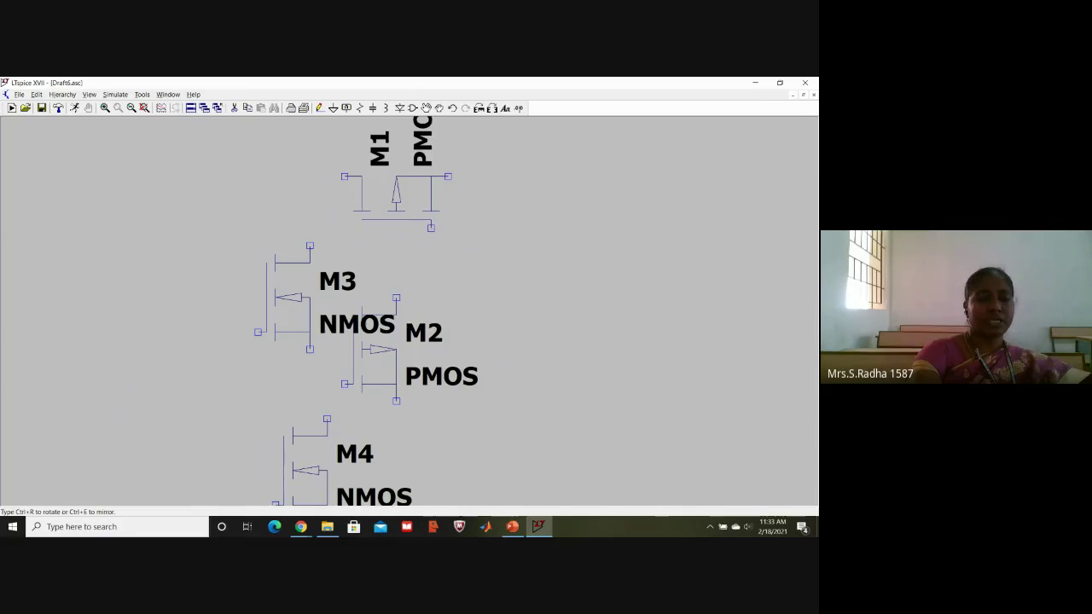
key("ctrl+e")
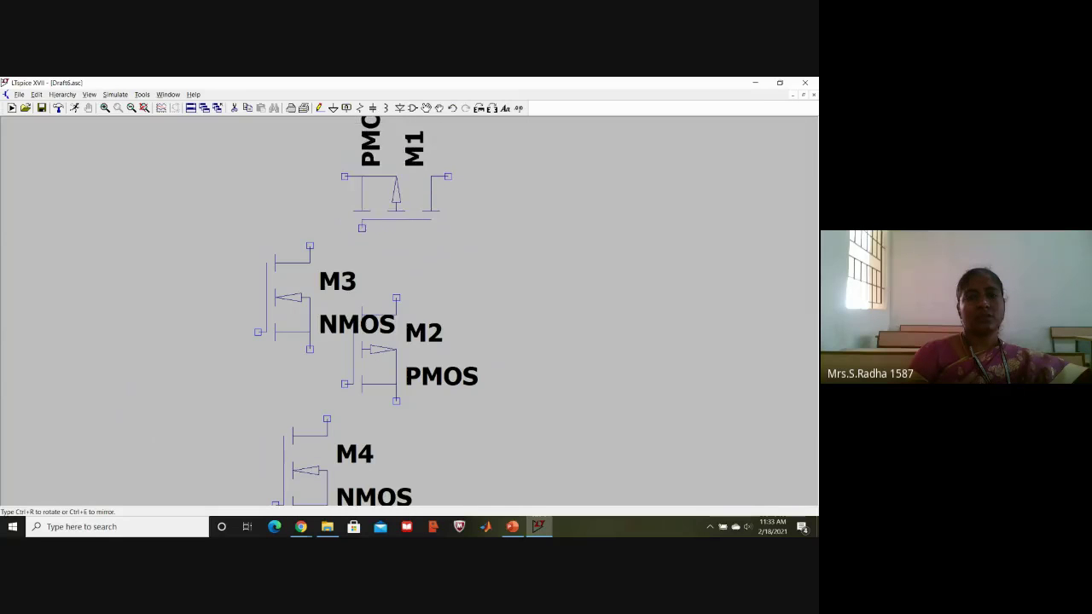
key("ctrl+e")
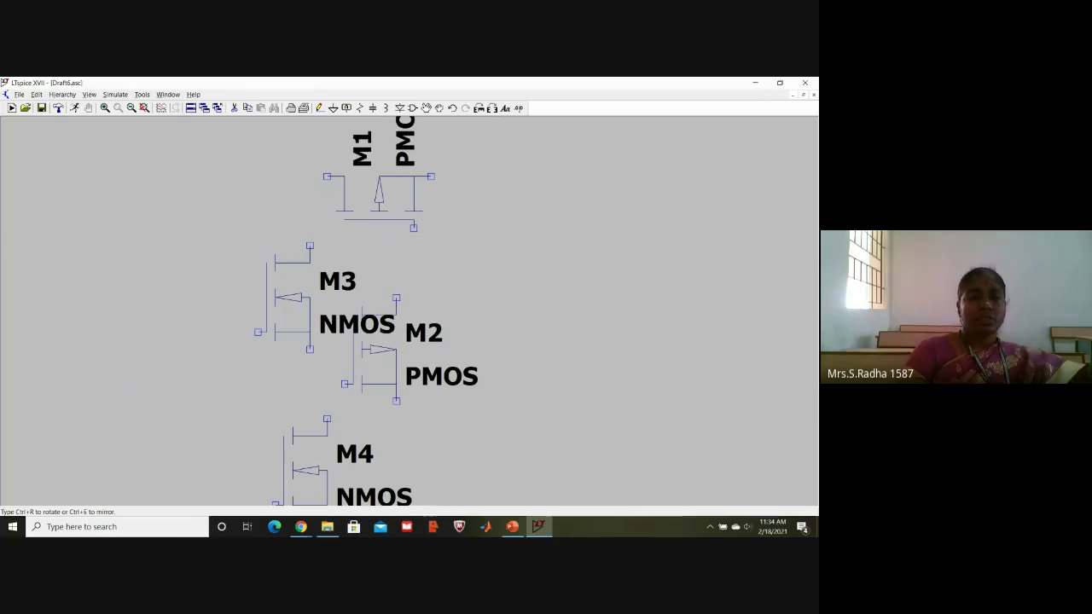
key("ctrl+r")
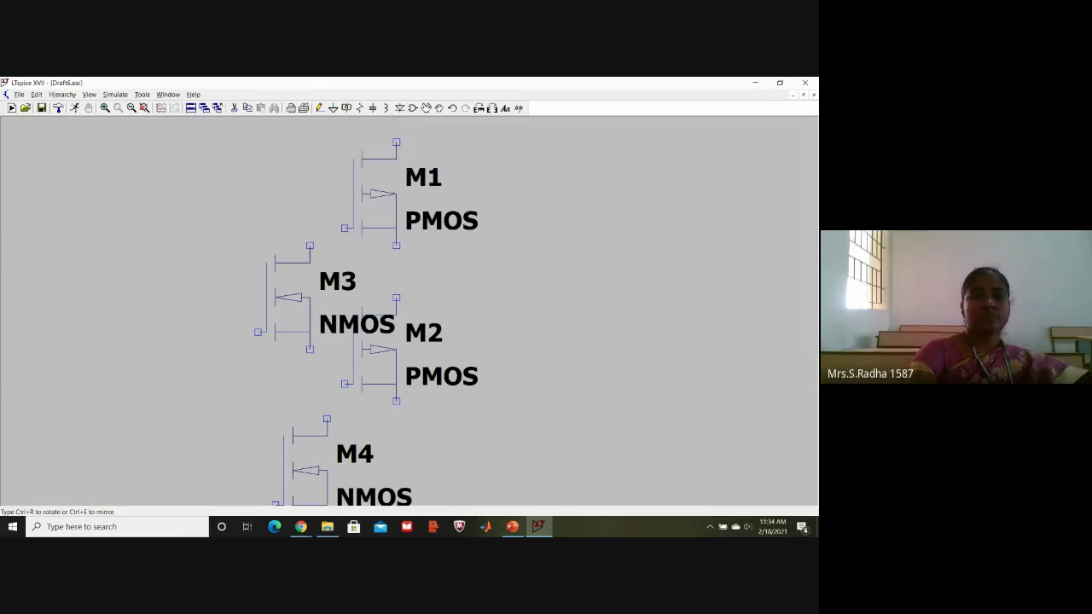
key("ctrl+r")
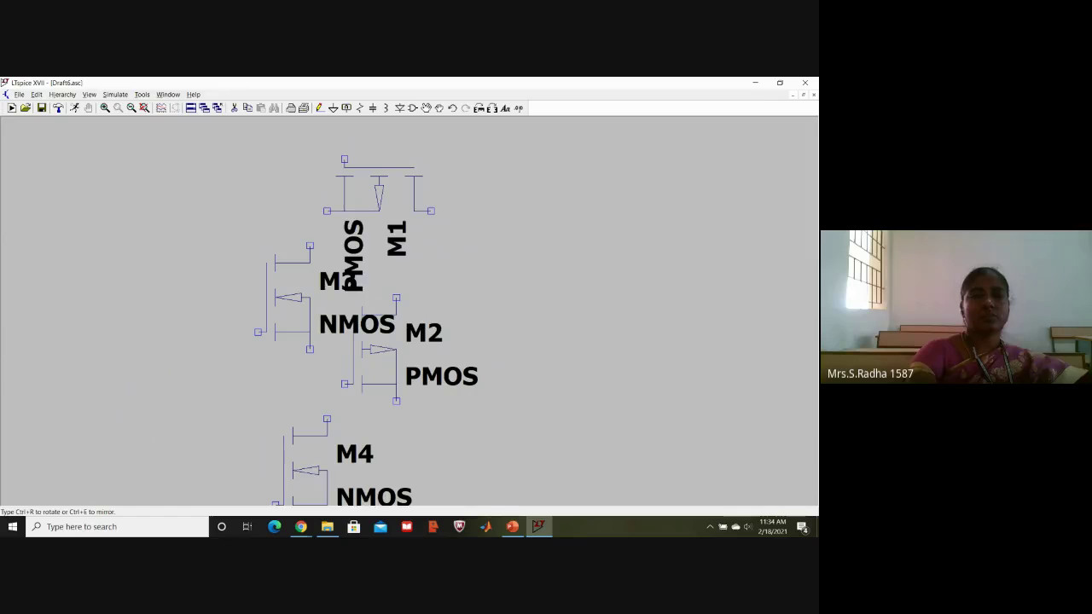
key("ctrl+e")
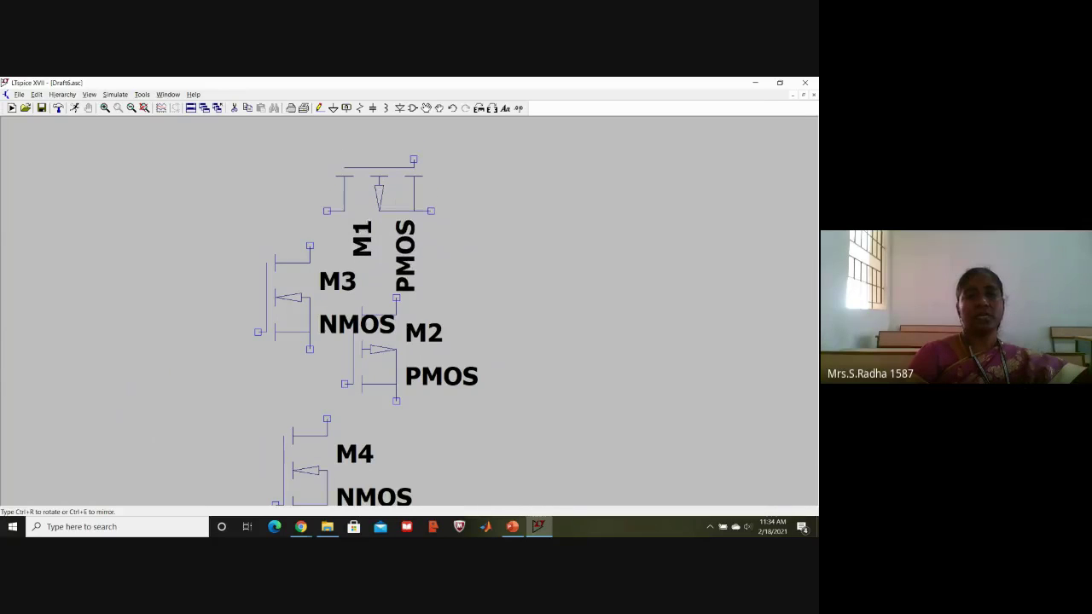
left_click(383, 185)
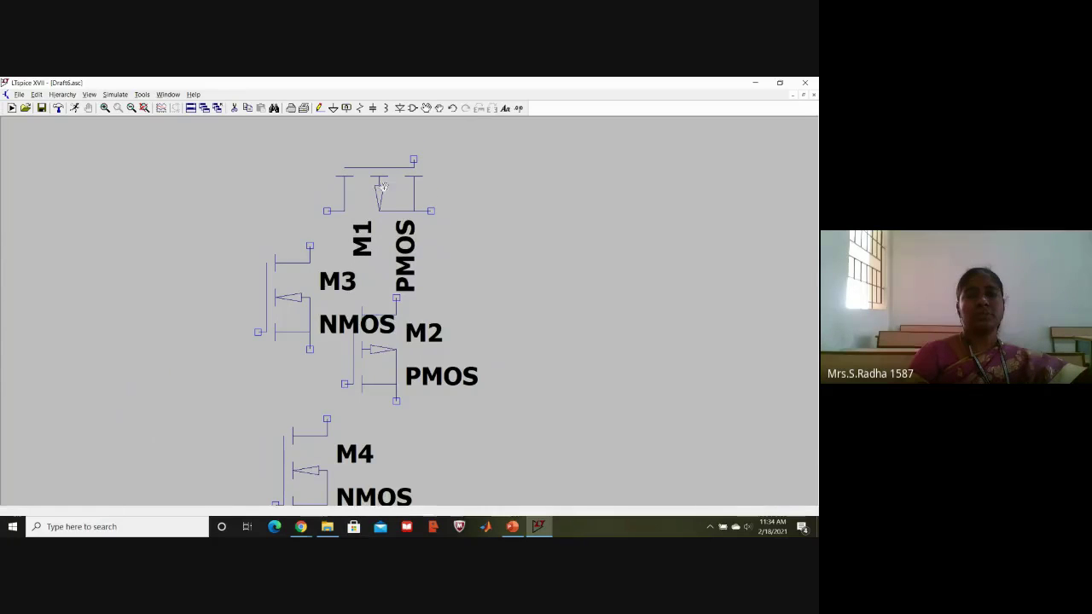
Rotate and mirror PMOS M2 to match M1's horizontal, gate-up orientation, and place it directly below M1 with a gap.
left_click(375, 354)
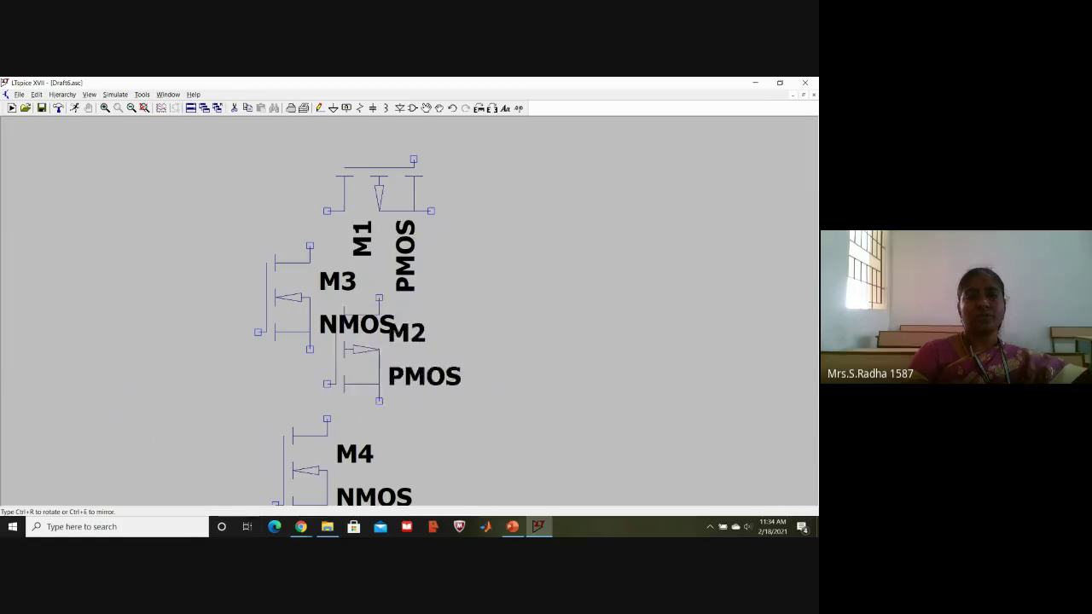
key("ctrl+r")
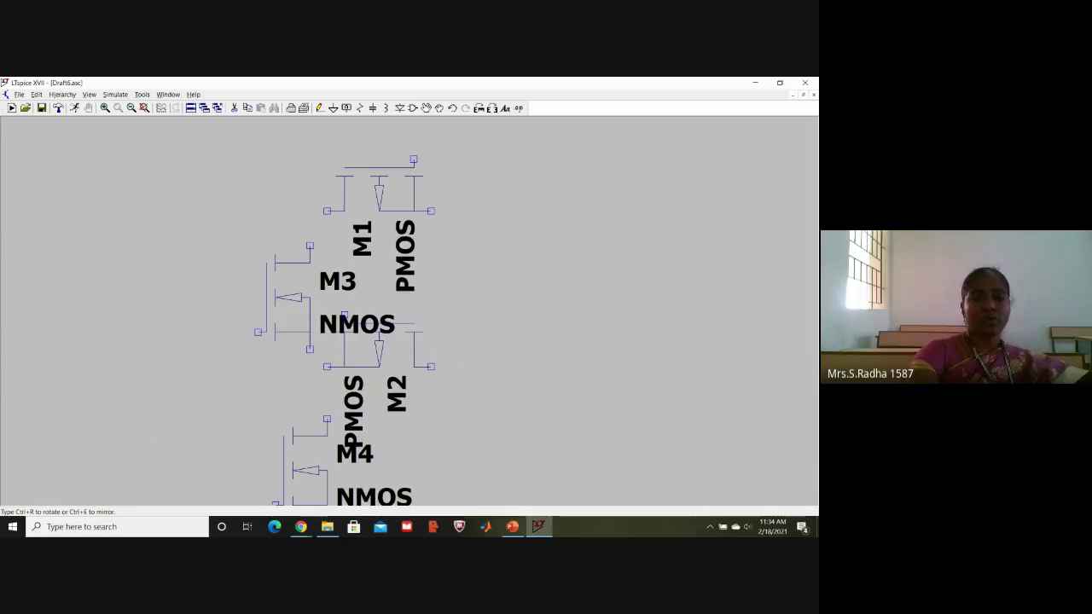
key("ctrl+e")
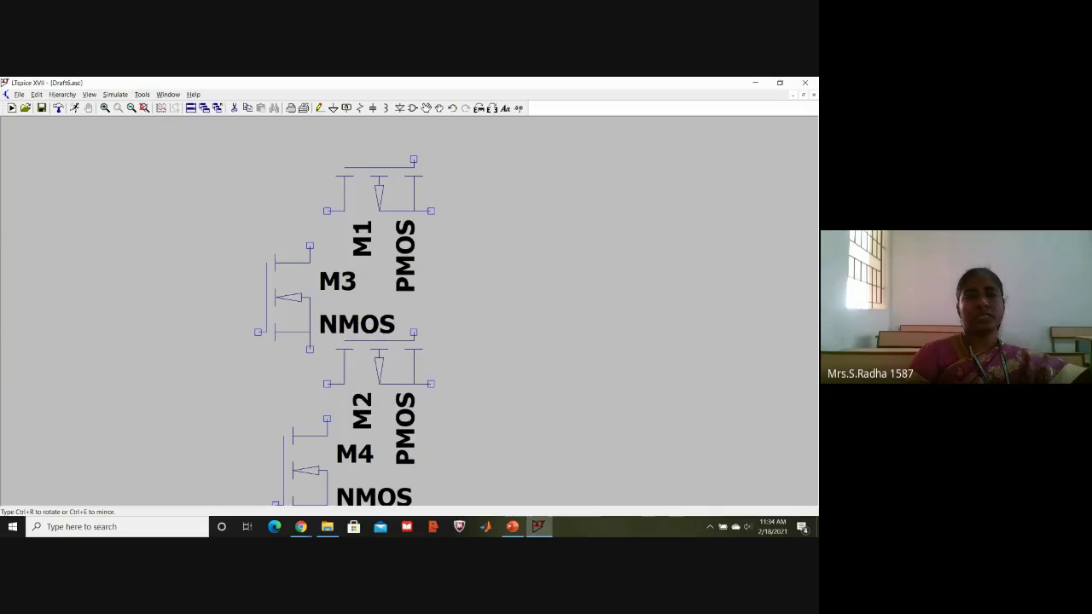
left_click(381, 362)
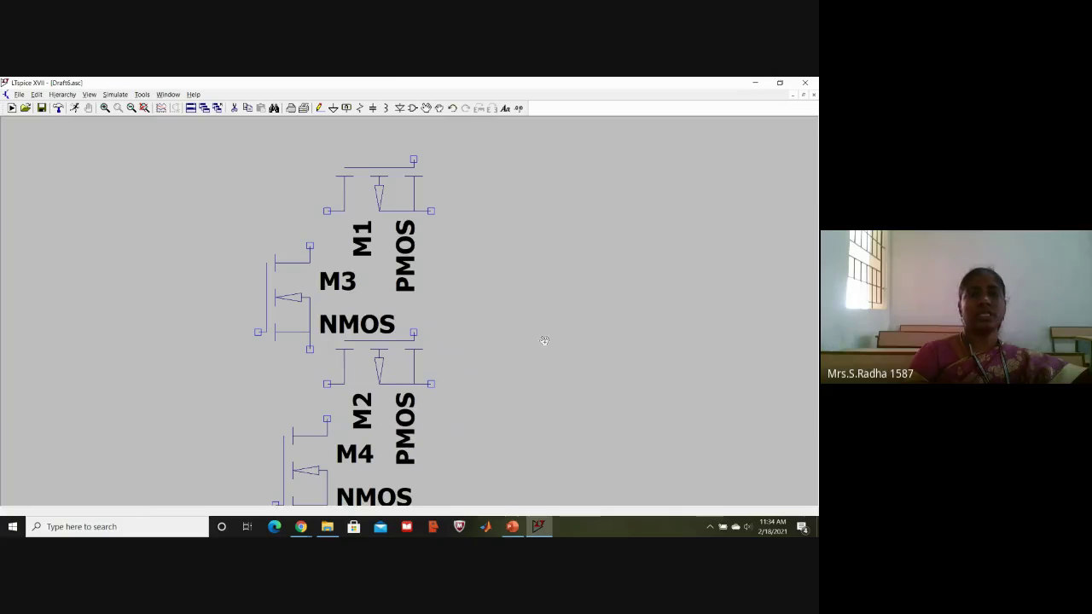
Rotate and mirror NMOS M3 to lie horizontally with its gate facing down, and place it directly beneath M1.
left_click(286, 295)
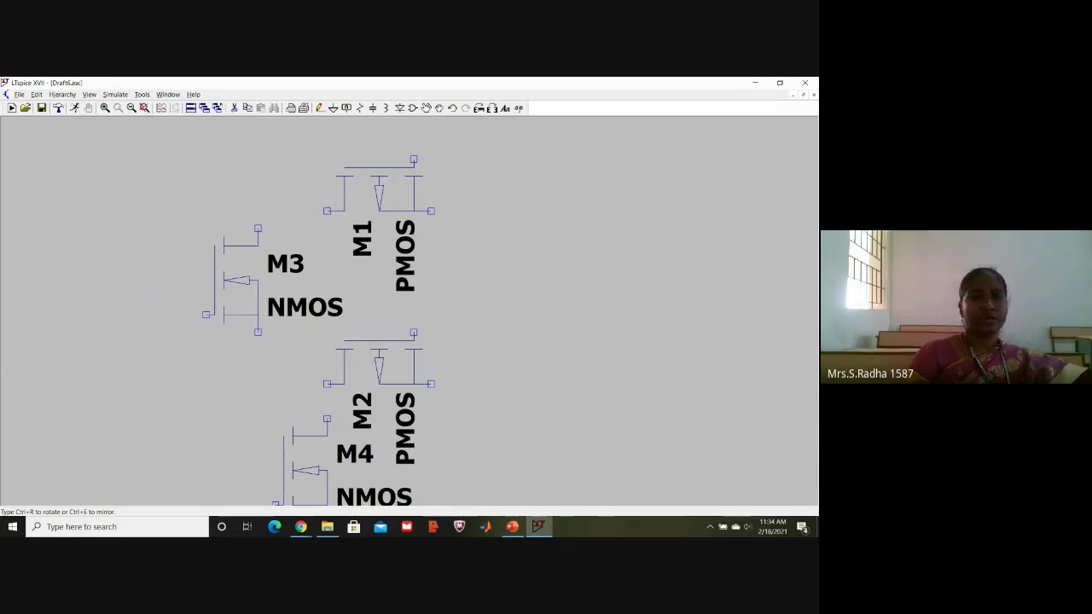
key("ctrl+r")
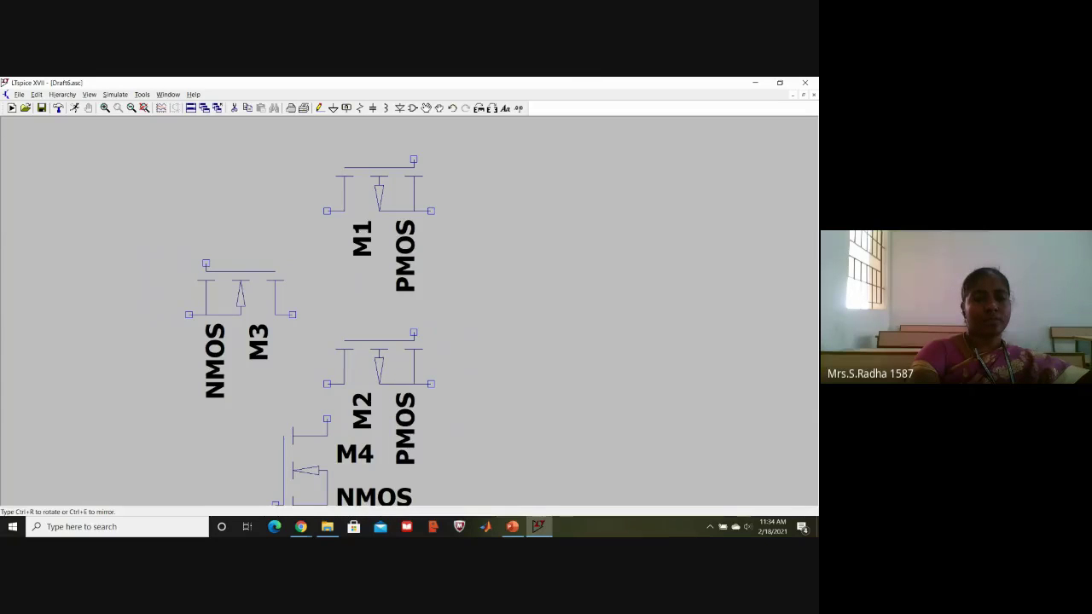
key("ctrl+e")
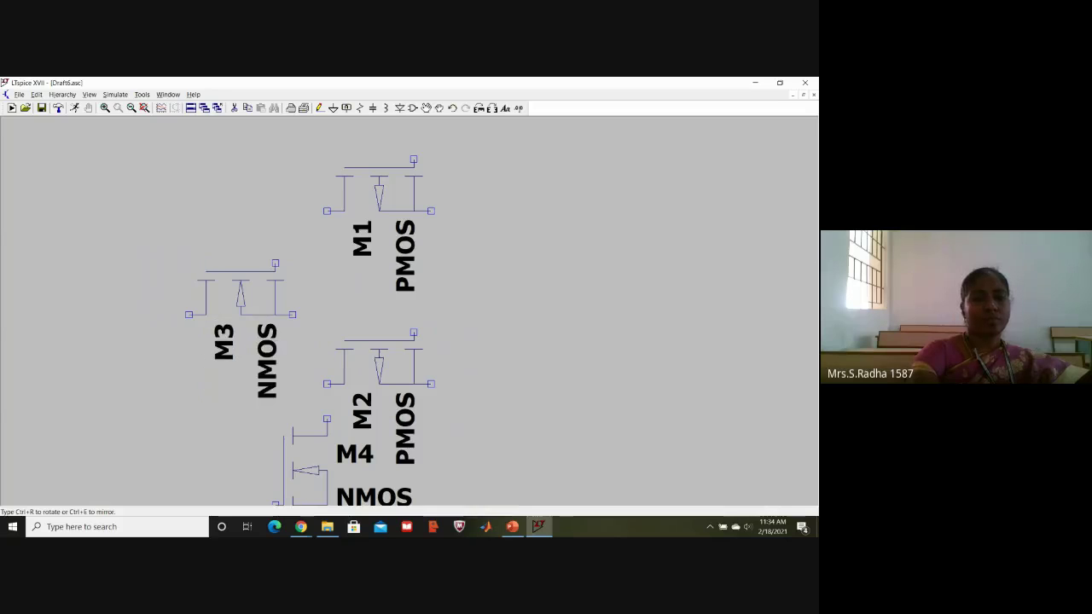
key("ctrl+e")
key("ctrl+r")
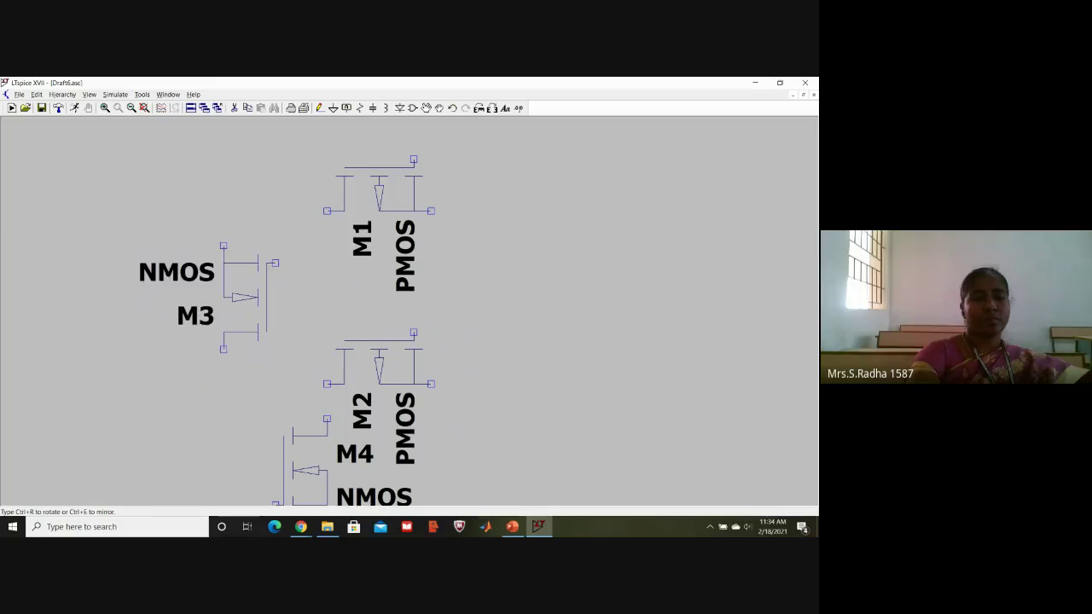
key("ctrl+r")
key("ctrl+e")
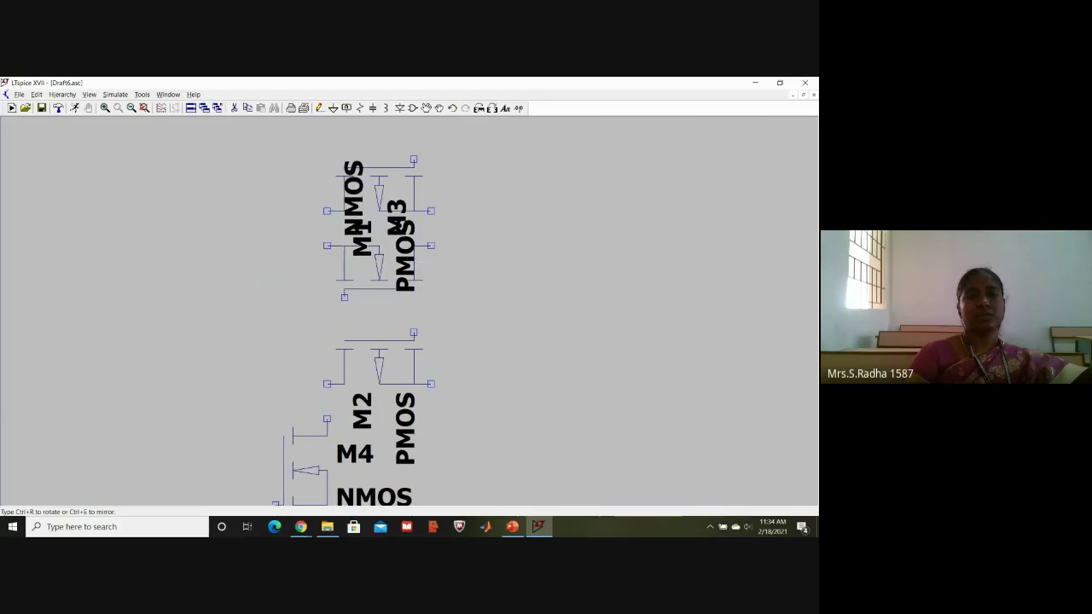
left_click(377, 267)
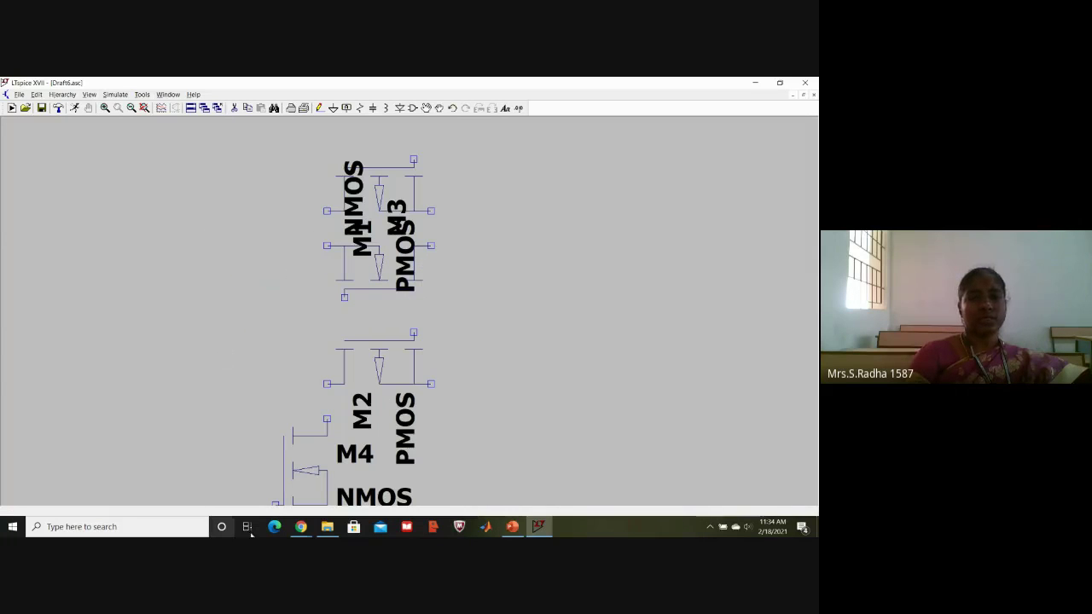
Rotate and mirror NMOS M4 to lie horizontally with its gate facing down, and place it directly beneath M2.
left_click(303, 460)
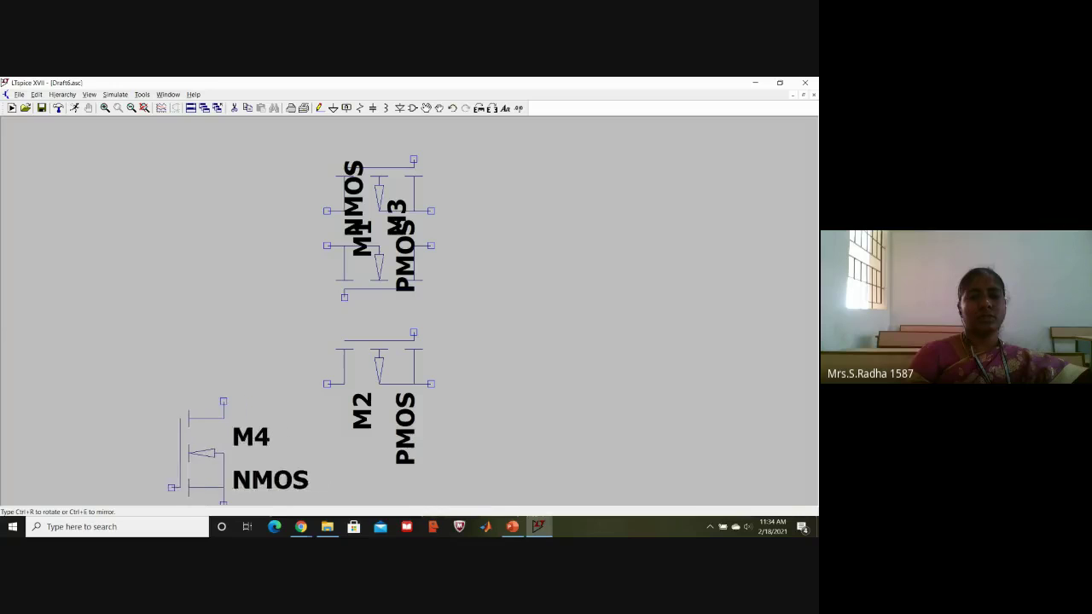
key("ctrl+r")
key("ctrl+r")
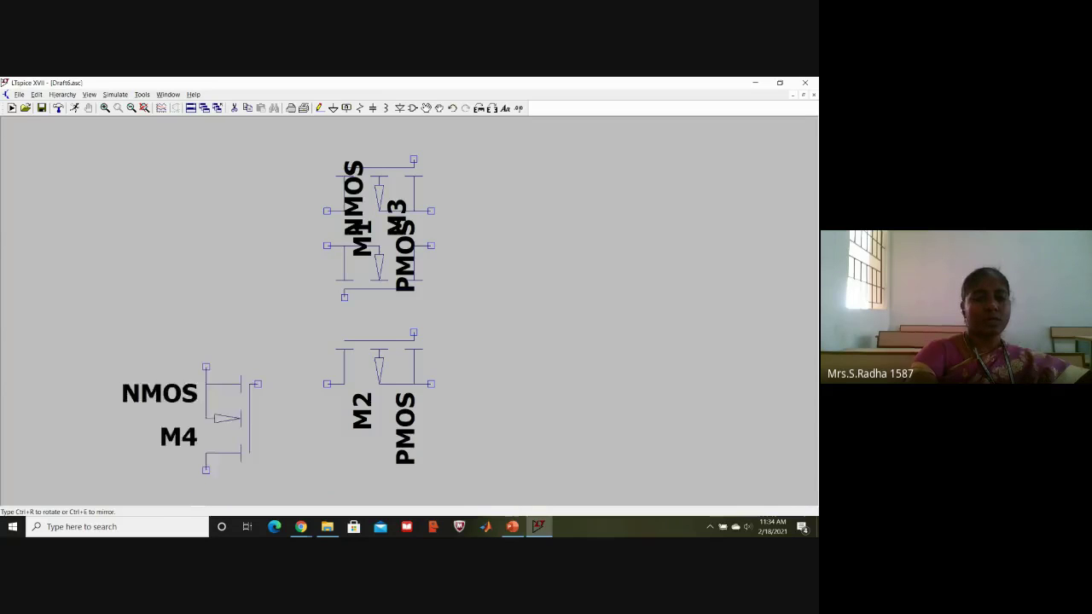
key("ctrl+r")
key("ctrl+e")
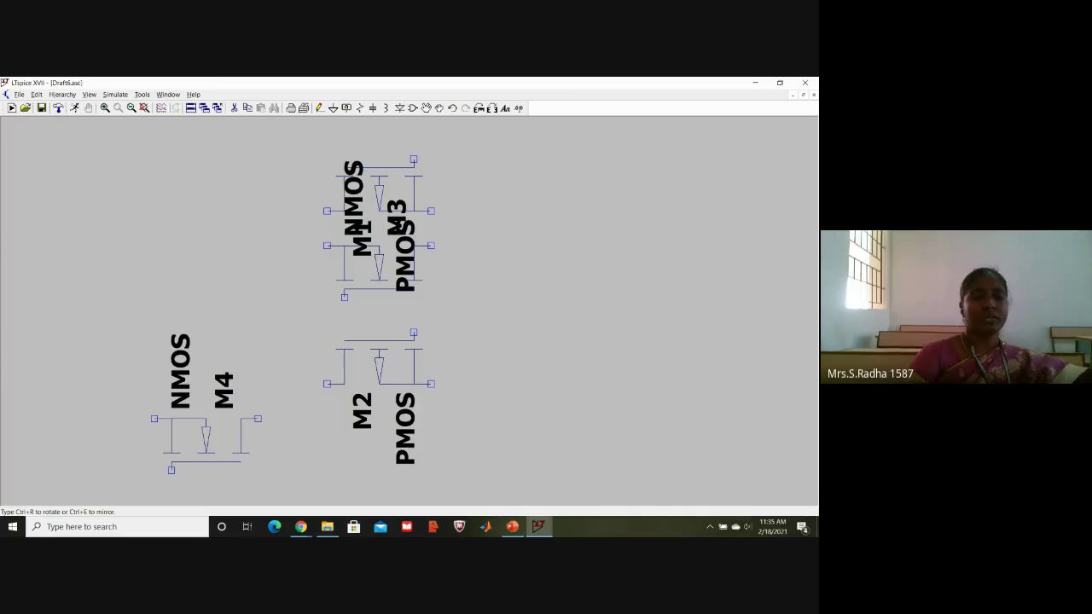
left_click(359, 401)
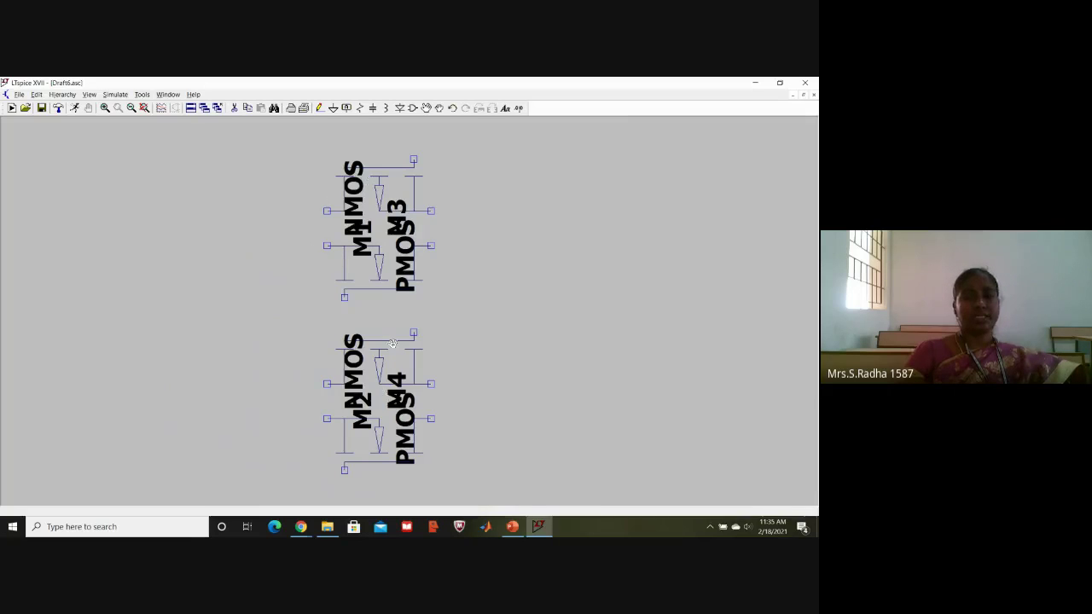
Wire together the facing terminals of M1 and M3 at both ends to form the upper transmission gate.
left_click(318, 108)
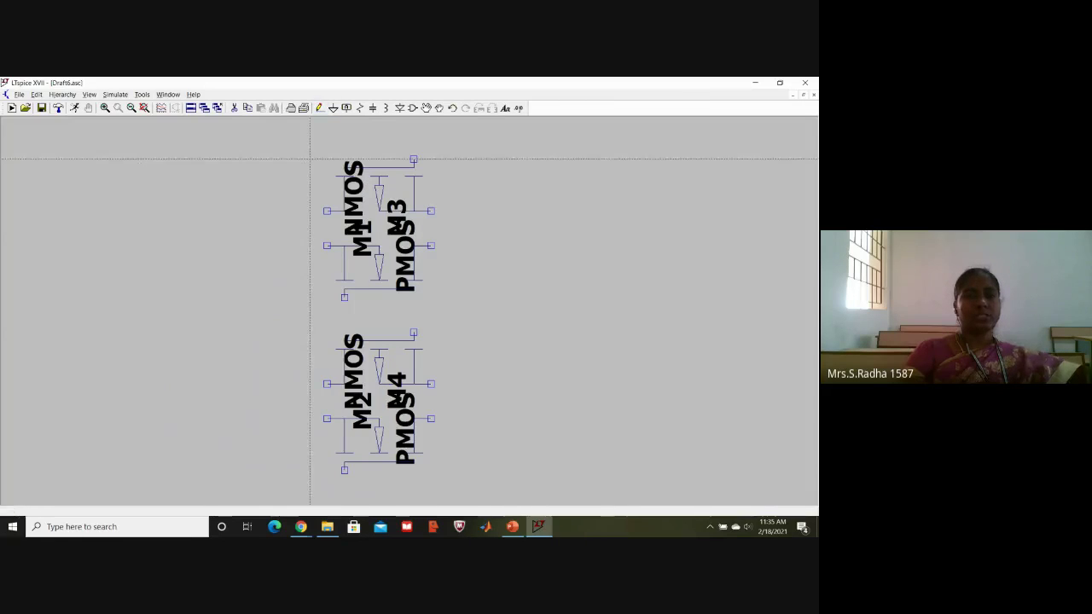
left_click(326, 211)
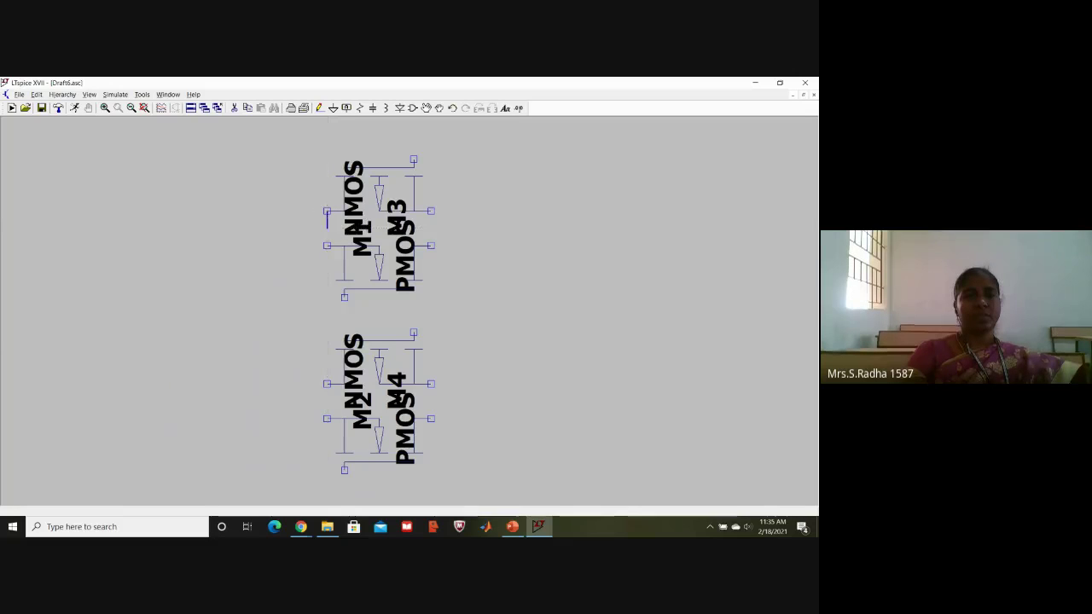
left_click(327, 246)
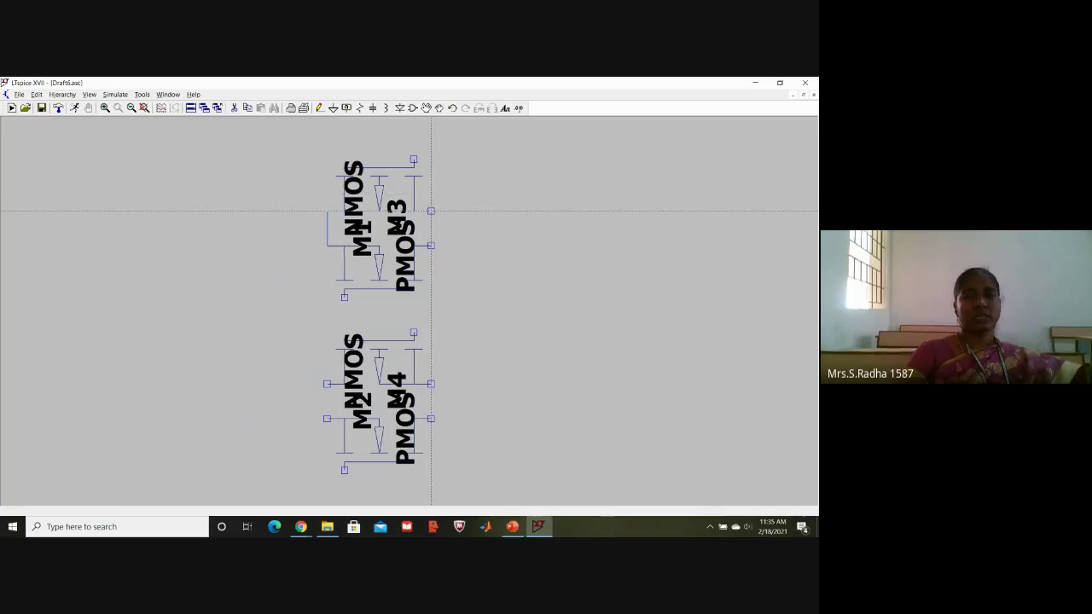
left_click(431, 211)
left_click(431, 246)
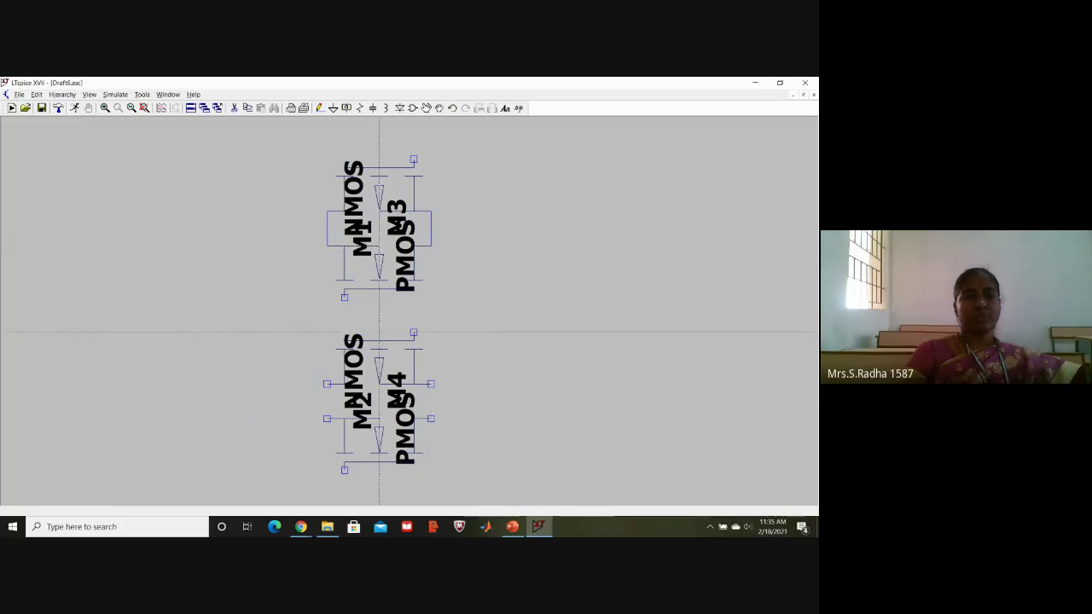
Wire together the facing terminals of M2 and M4 at both ends to form the lower transmission gate.
left_click(327, 384)
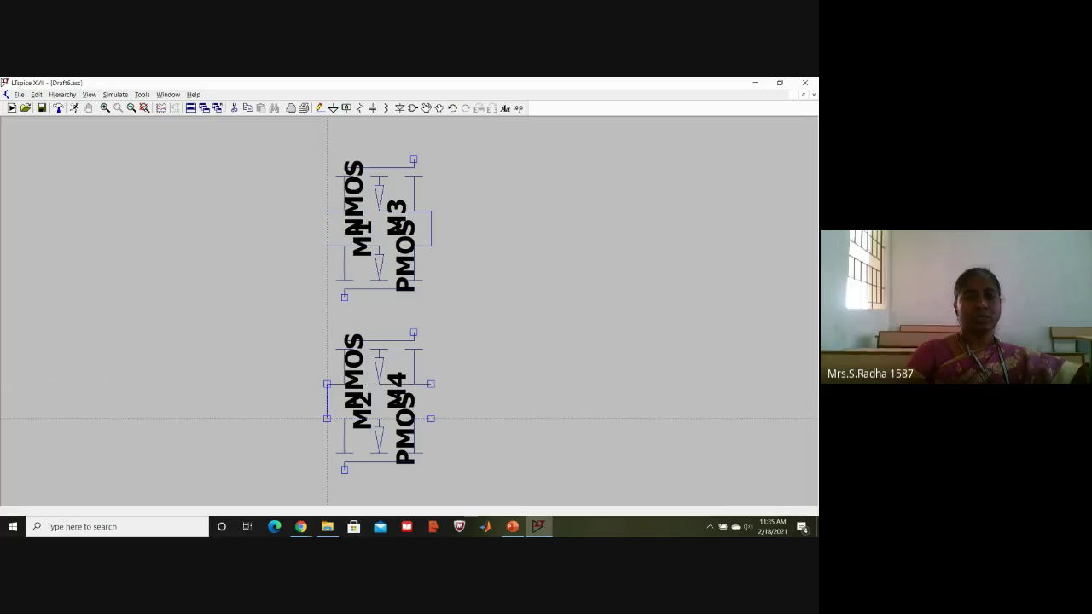
left_click(327, 419)
left_click(431, 383)
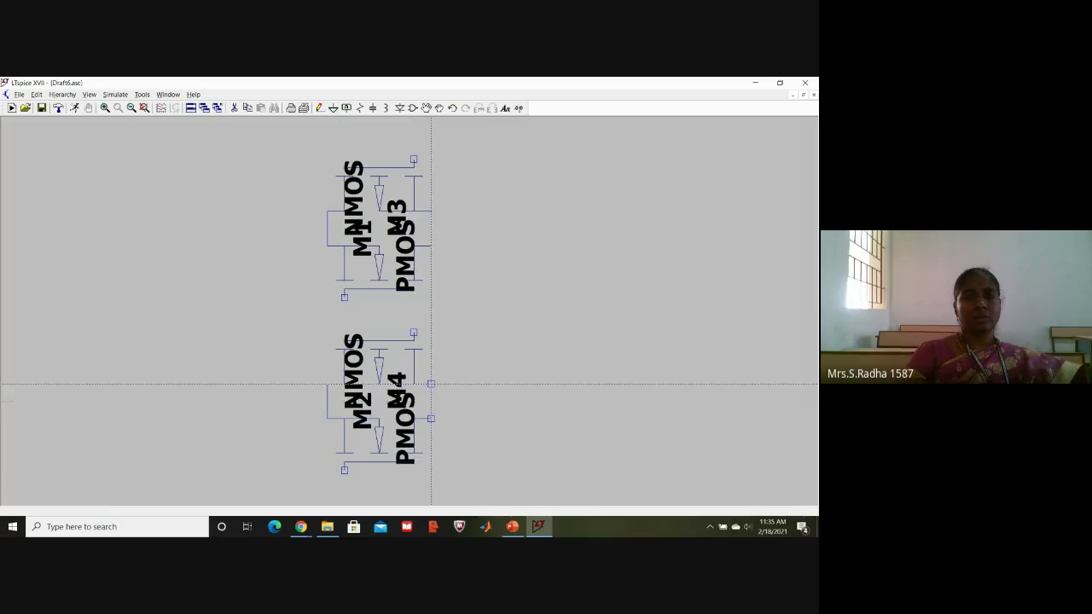
left_click(431, 419)
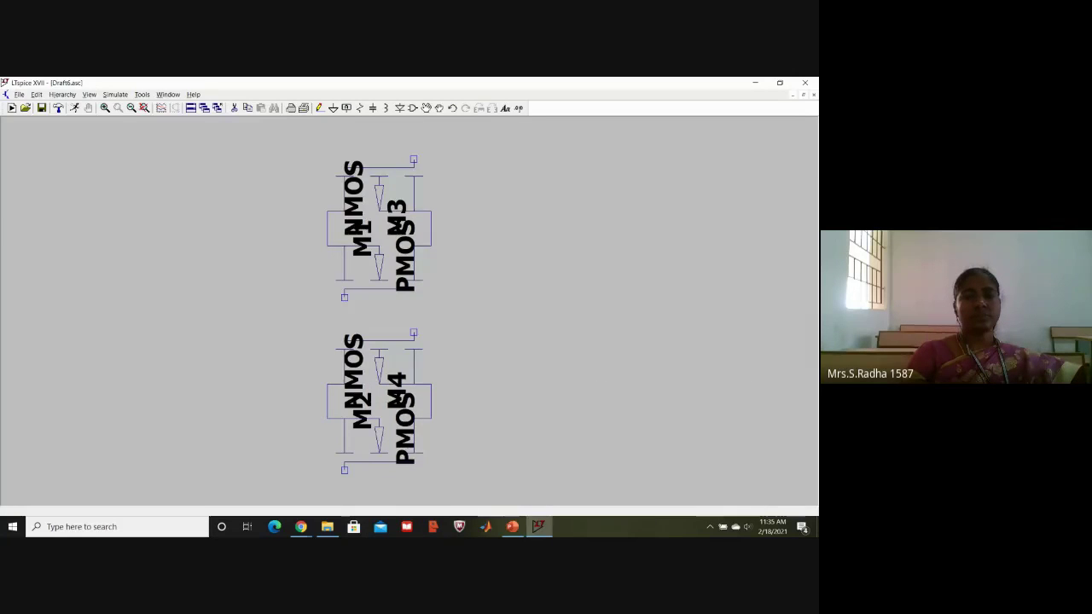
Wire the right-hand sides of both transmission gates together and draw an output wire rightward from the midpoint of the joining wire.
left_click(431, 228)
left_click(465, 401)
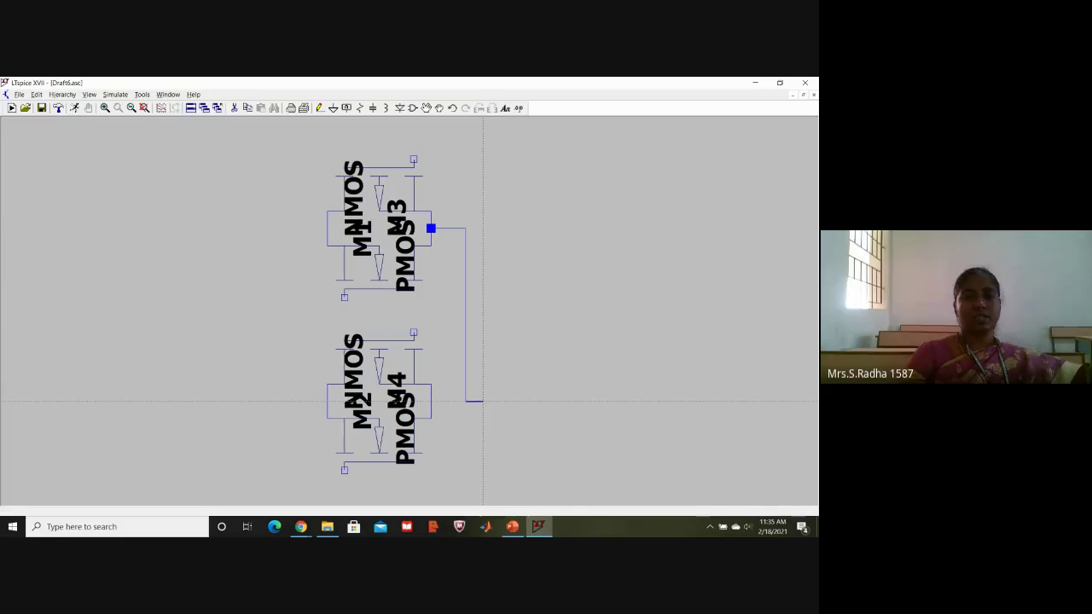
left_click(431, 401)
left_click(464, 315)
left_click(552, 315)
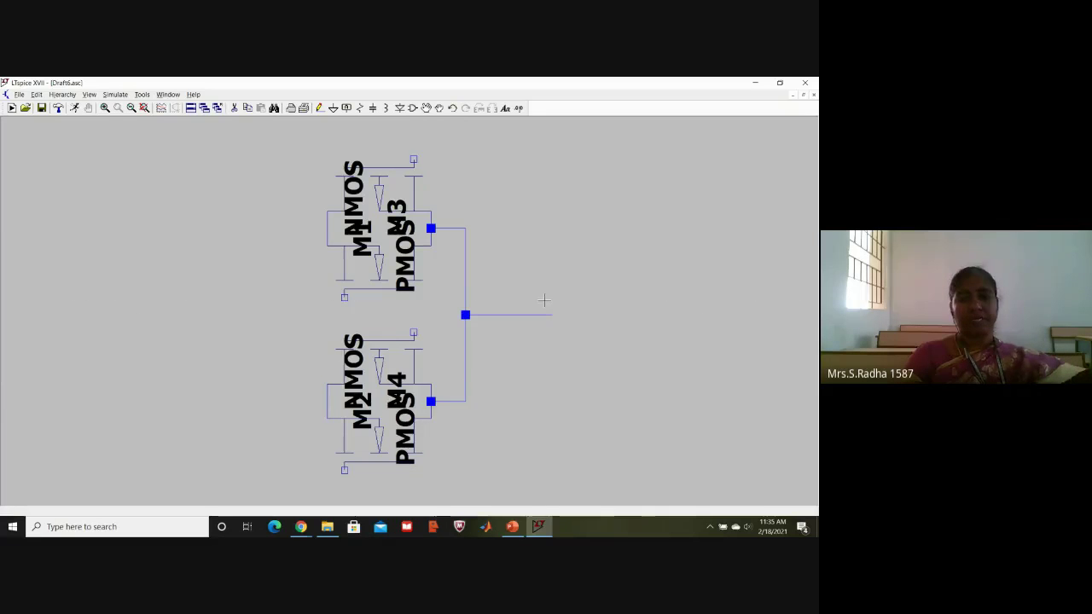
right_click(546, 299)
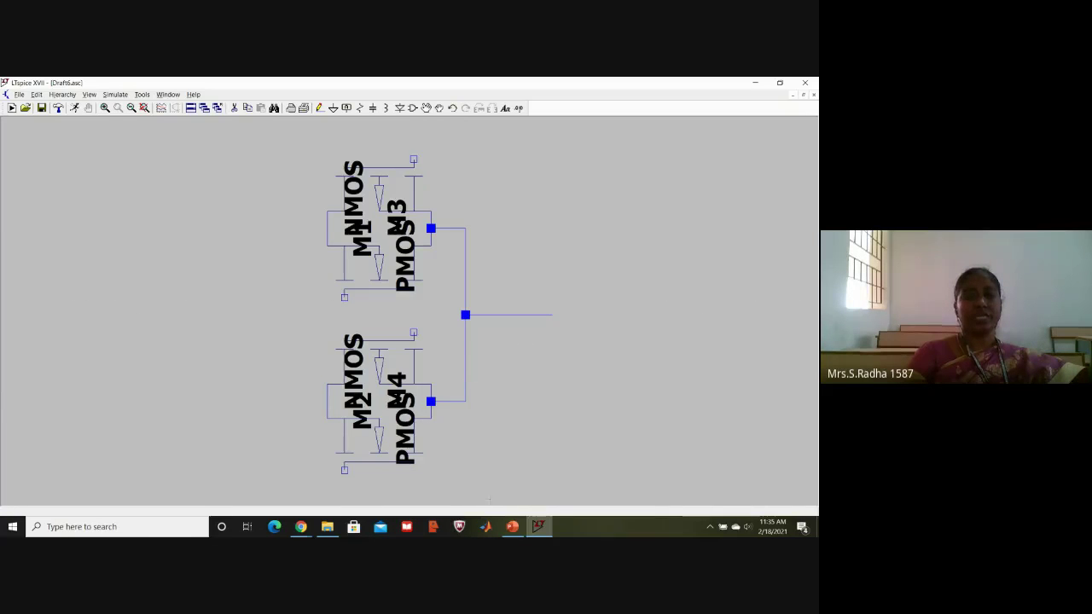
Check the XNOR gate diagram in PowerPoint, return to LTspice, and place four voltage sources to the left of the transistors.
left_click(512, 526)
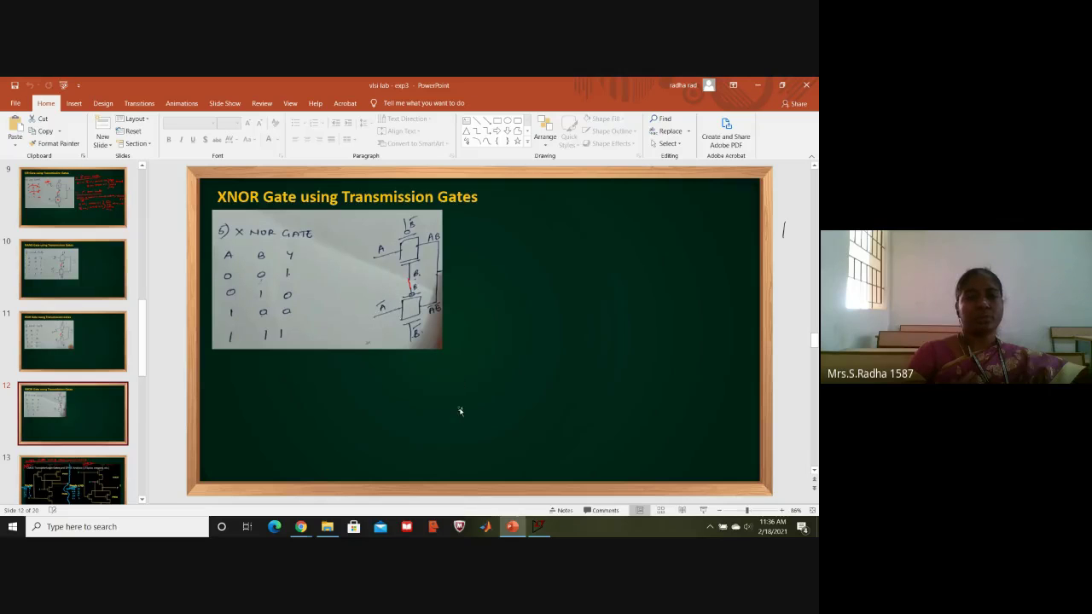
left_click(537, 527)
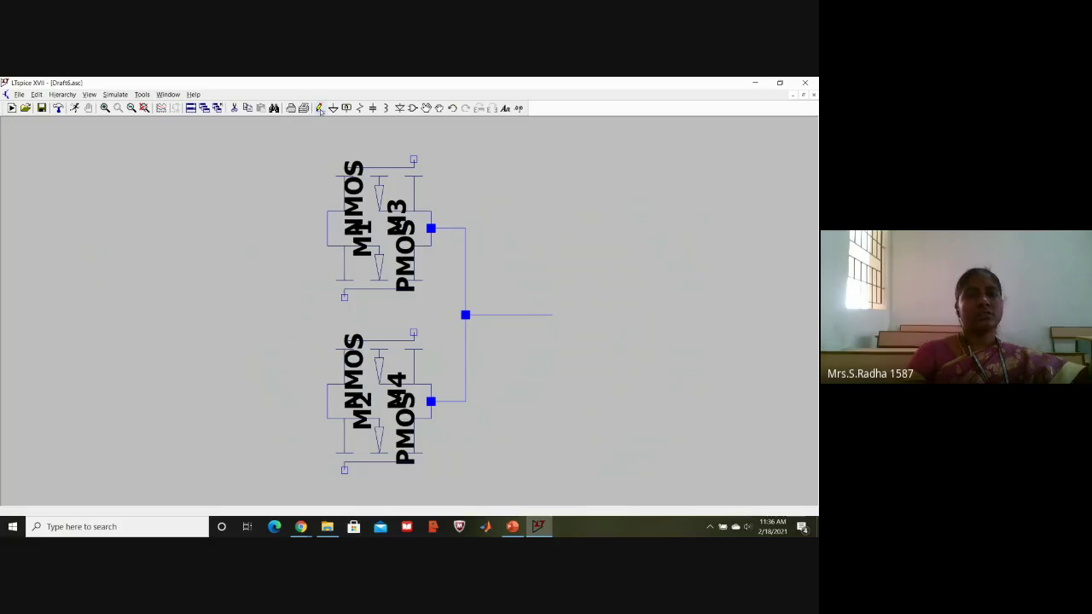
left_click(413, 108)
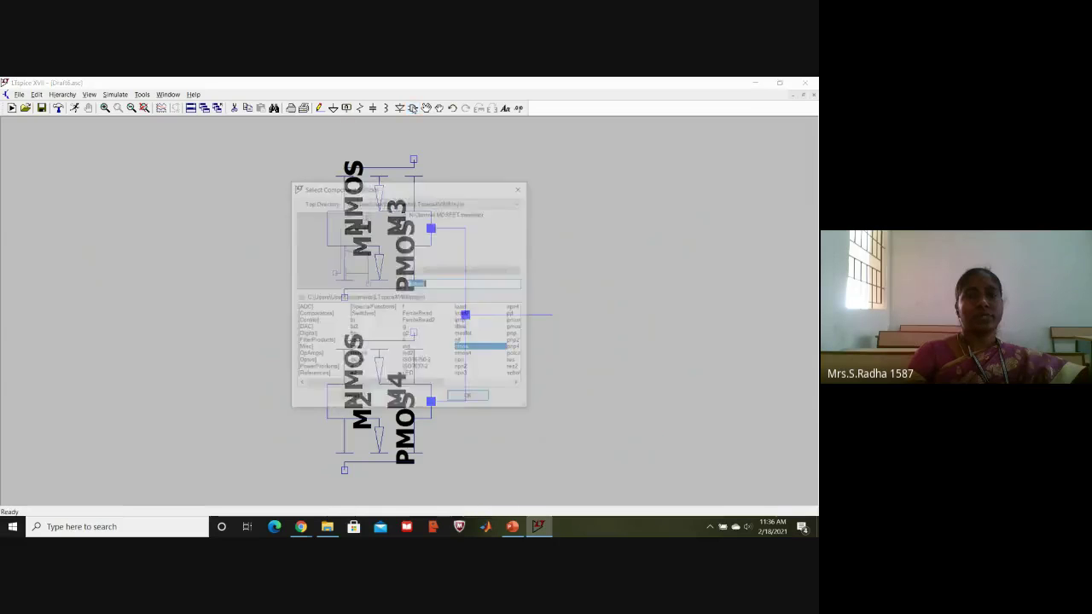
scroll(469, 364, "right", 2)
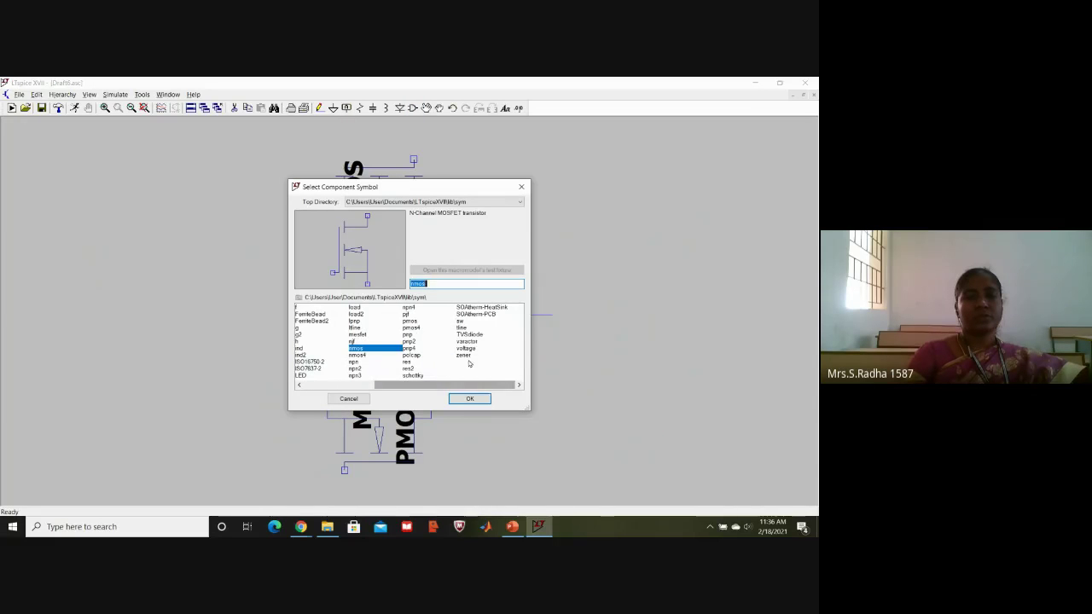
left_click(466, 349)
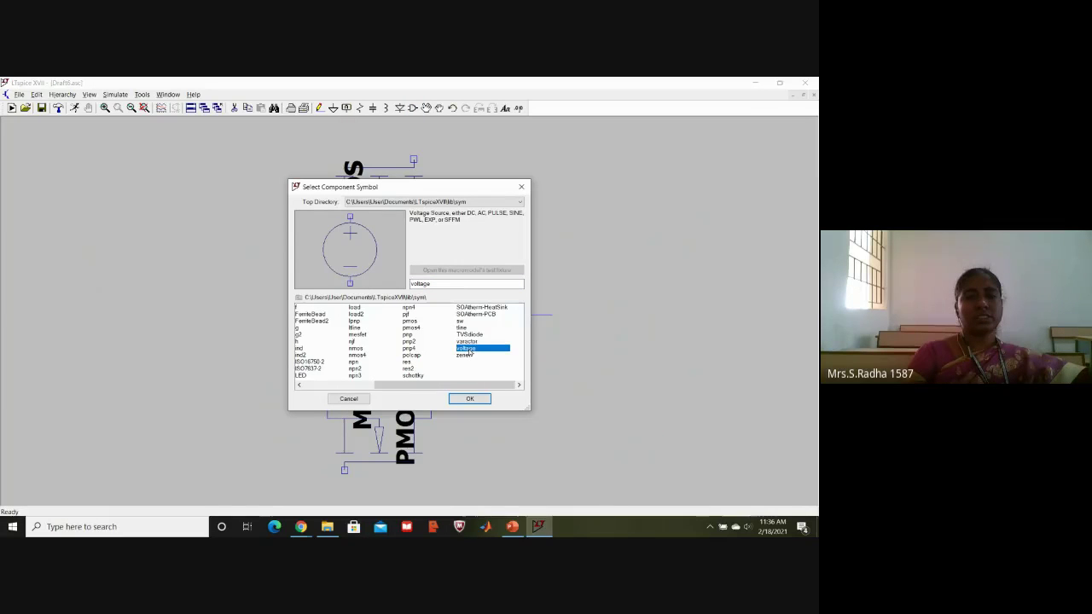
left_click(470, 399)
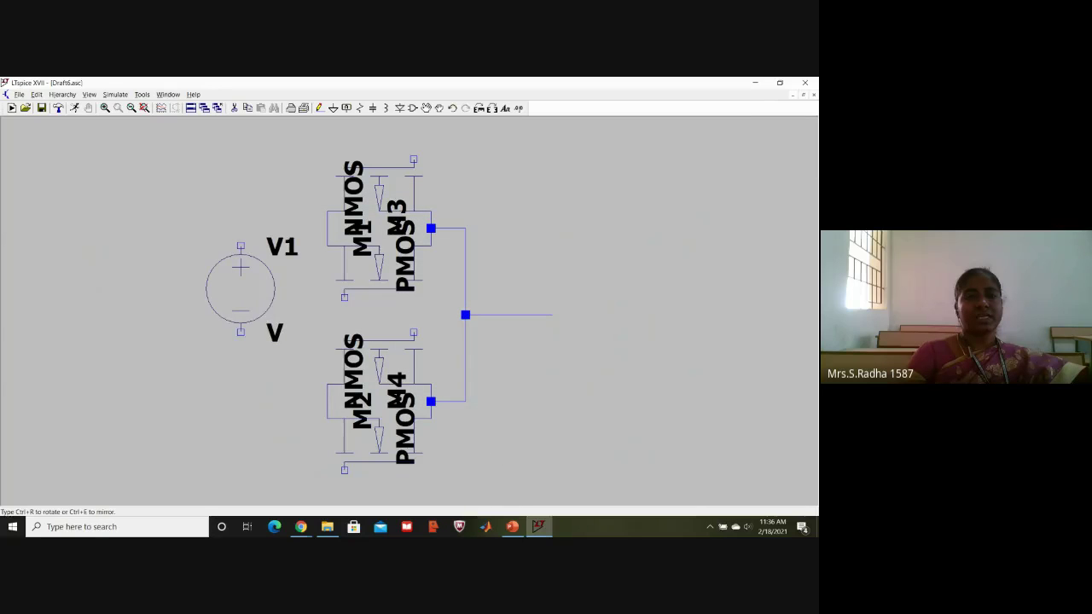
left_click(224, 228)
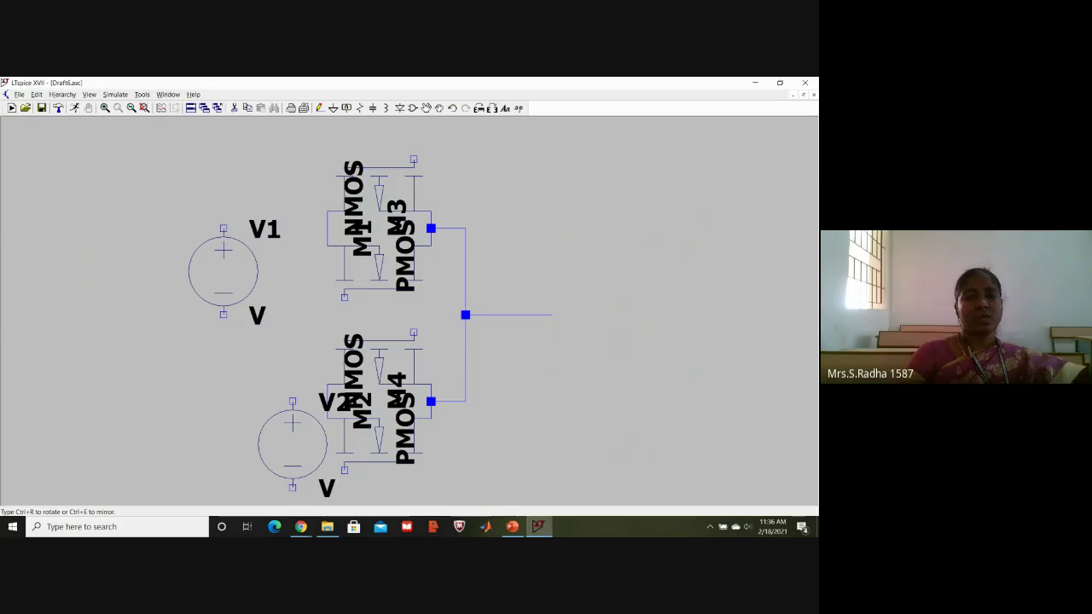
left_click(293, 401)
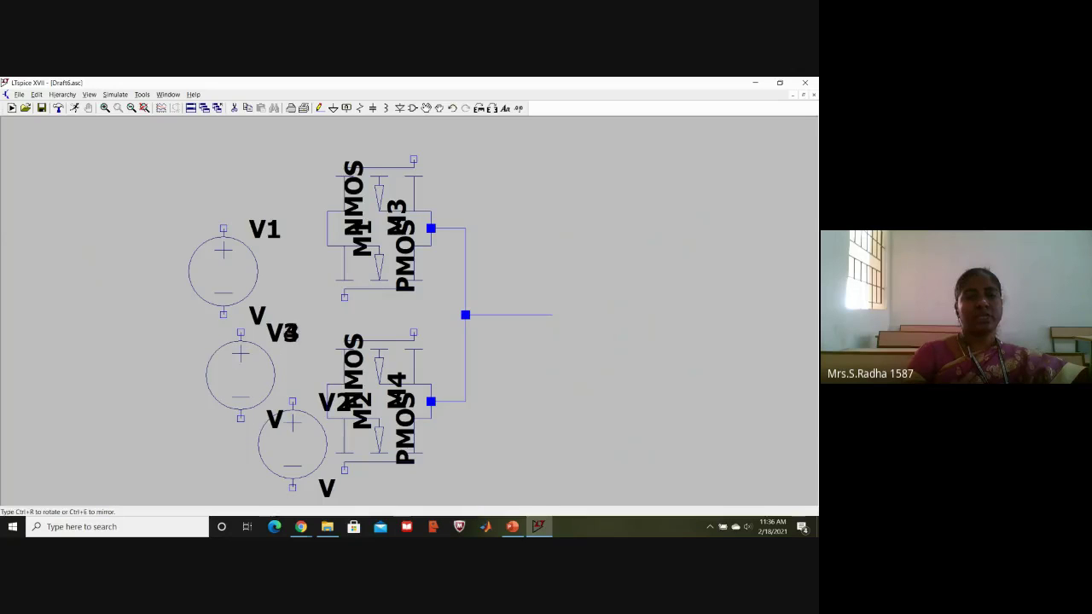
left_click(241, 333)
left_click(85, 333)
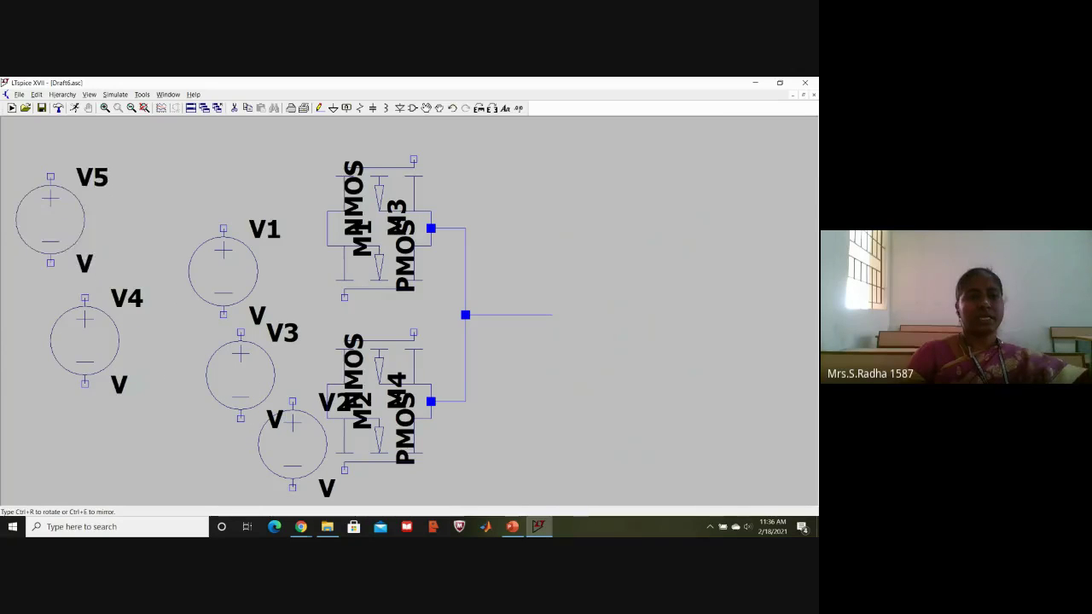
key("Escape")
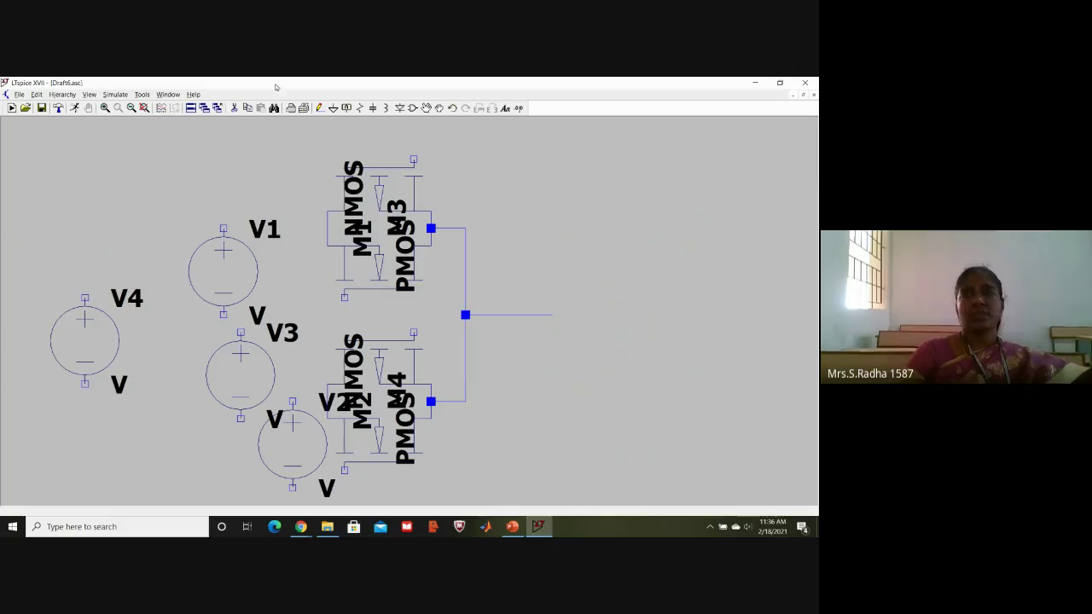
Place a ground symbol beneath each of the voltage sources V4, V1, V3 and V2.
left_click(333, 110)
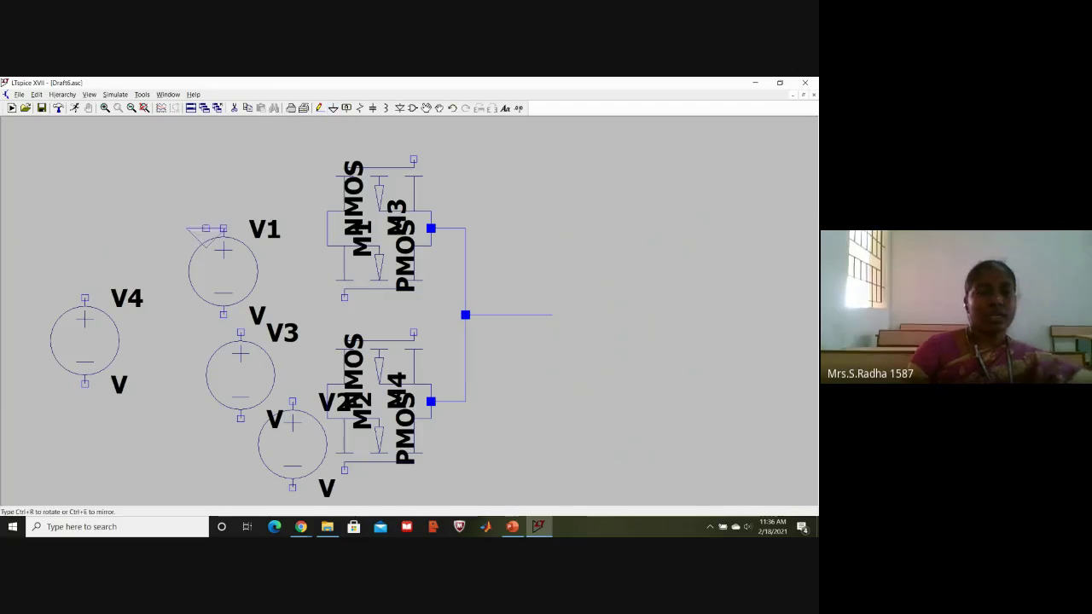
left_click(84, 401)
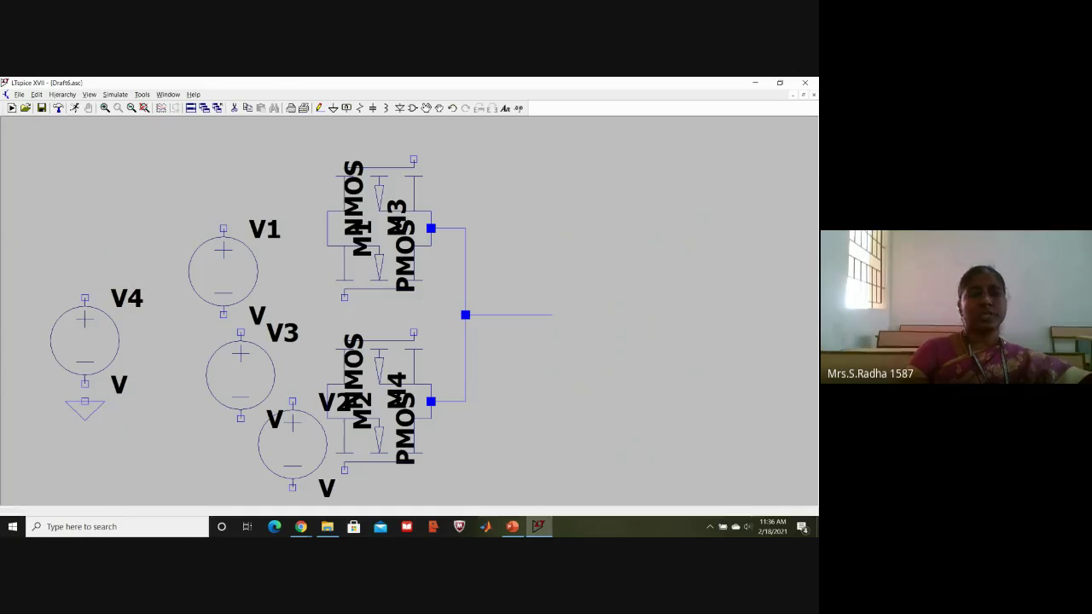
left_click(223, 332)
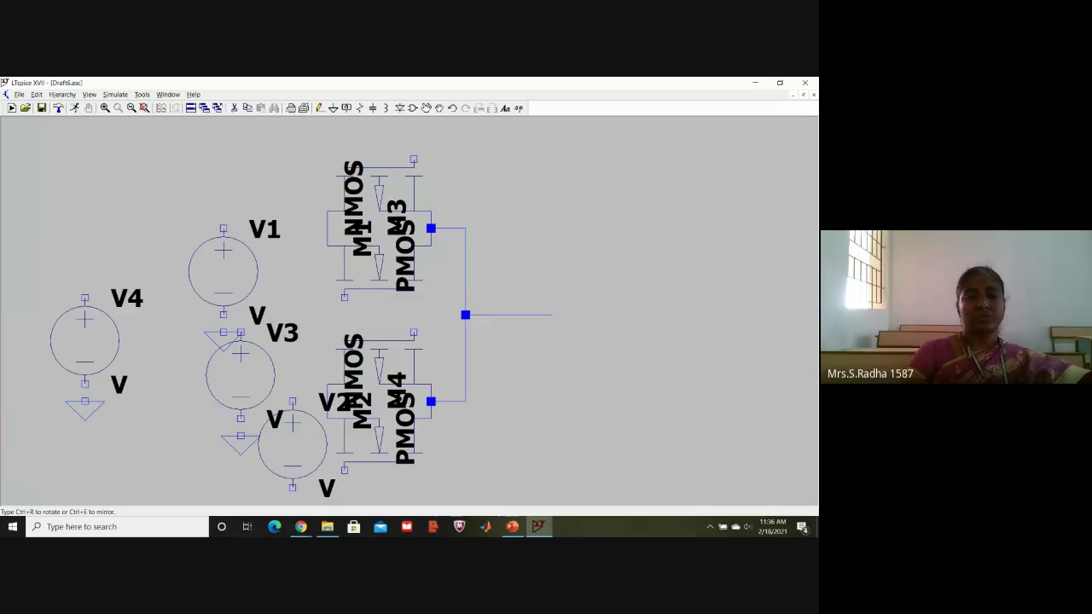
left_click(241, 436)
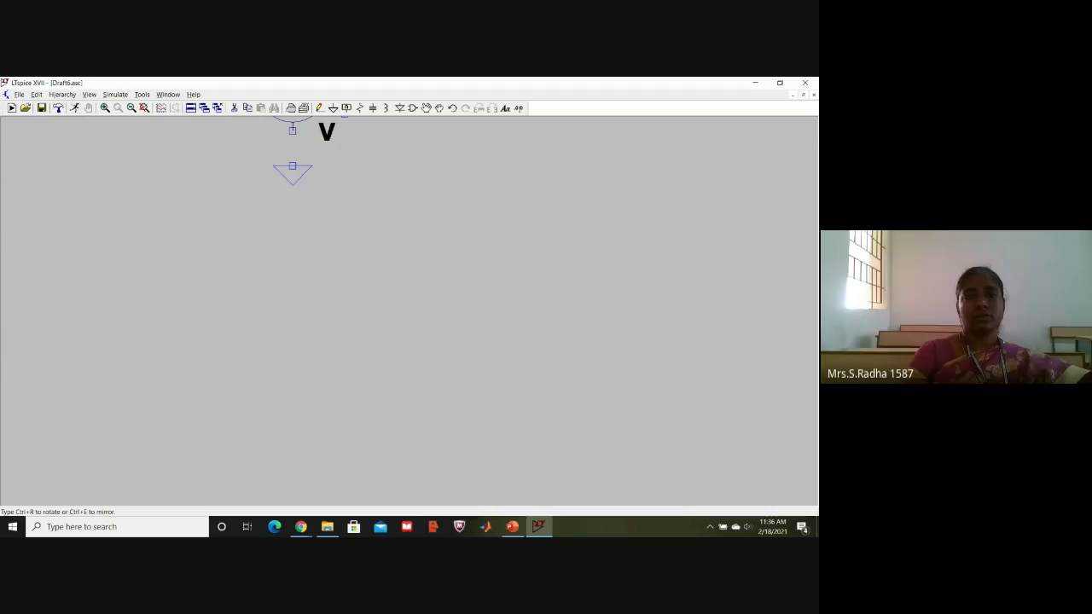
left_click(292, 150)
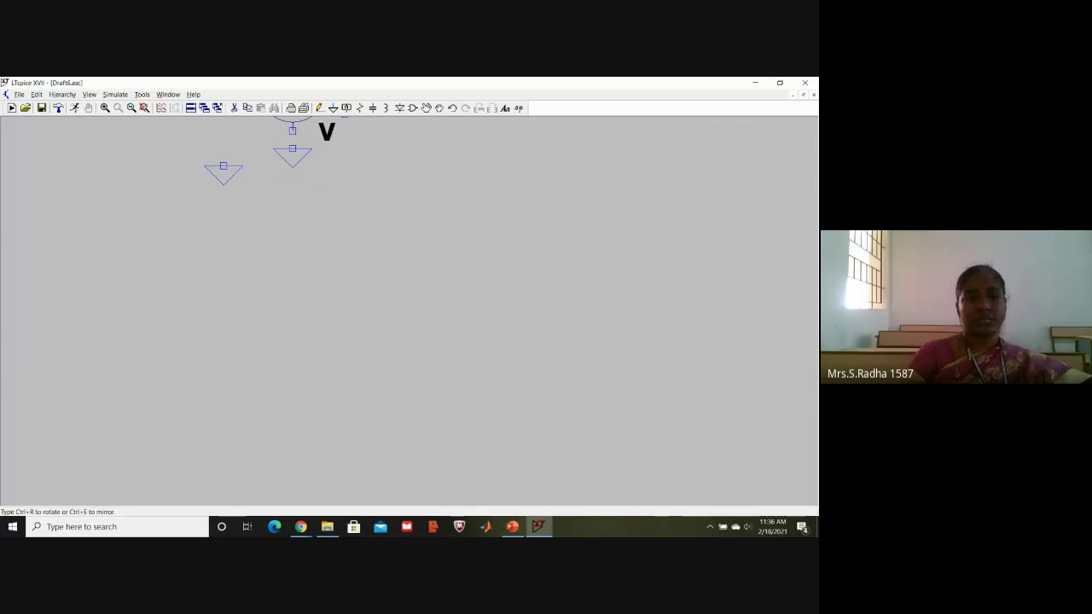
key("Escape")
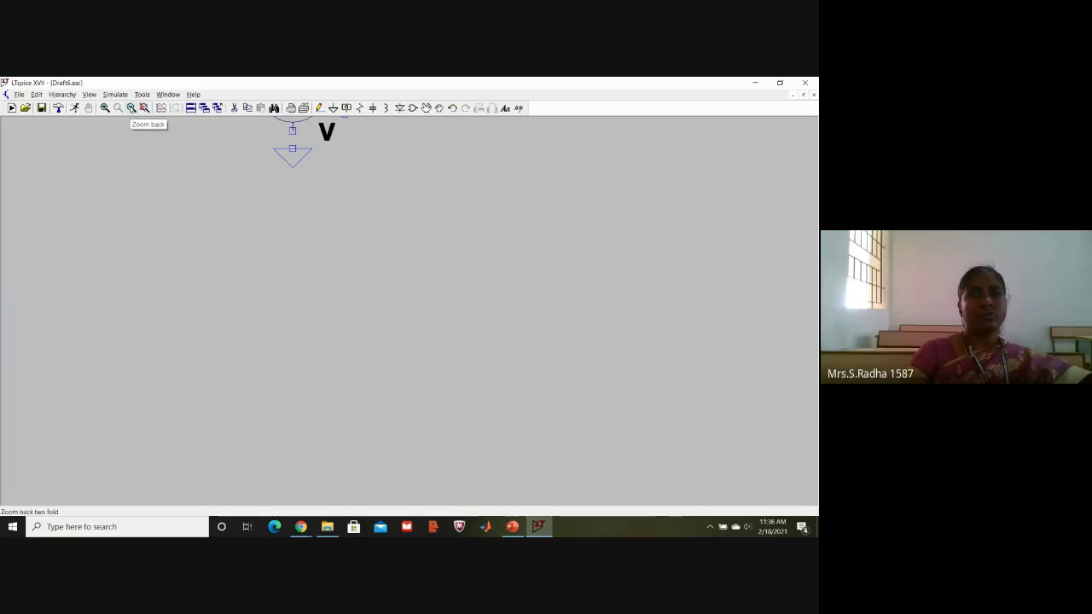
Delete the ground symbol beneath voltage source V1, where it crowds V3.
left_click(131, 108)
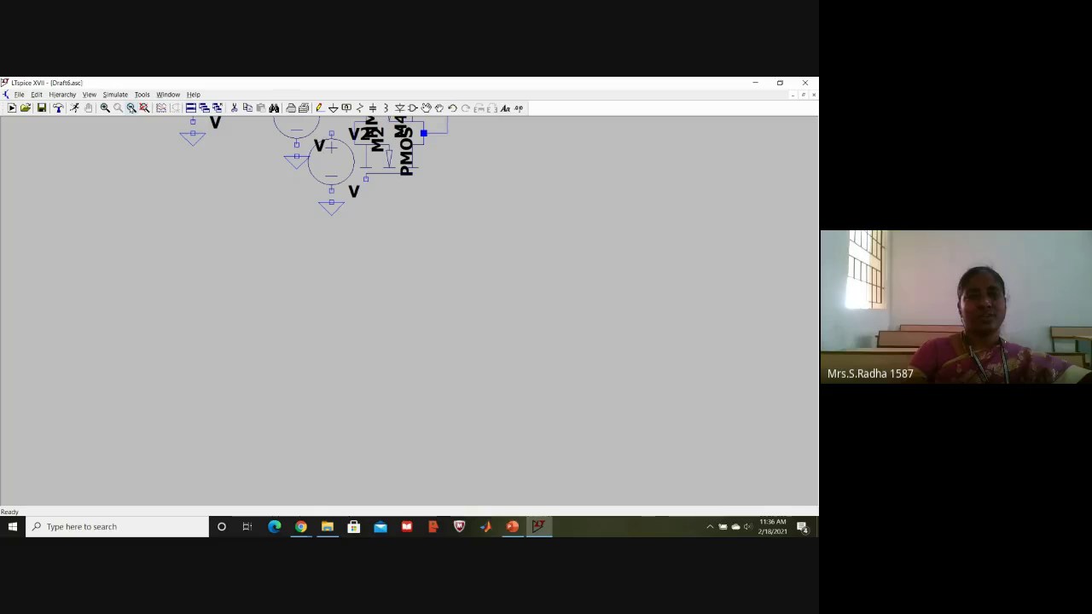
left_click(131, 107)
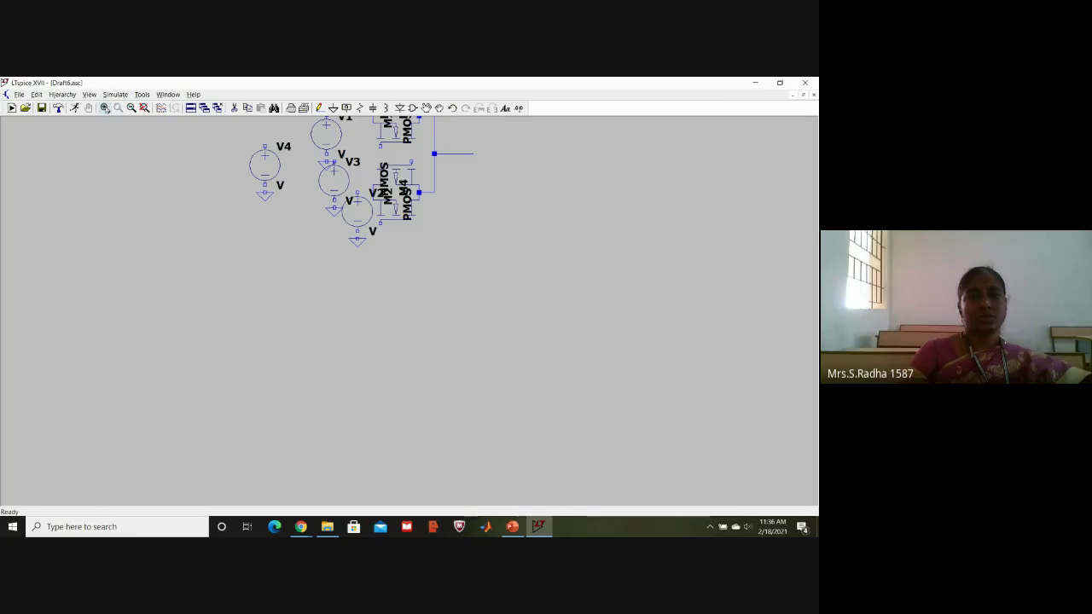
left_click(332, 109)
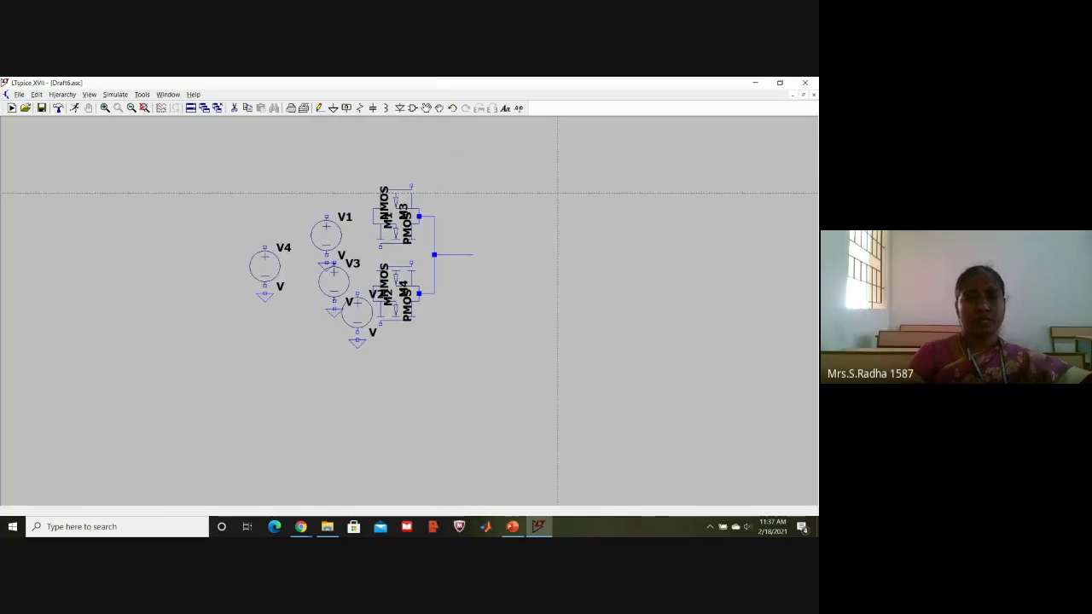
key("Escape")
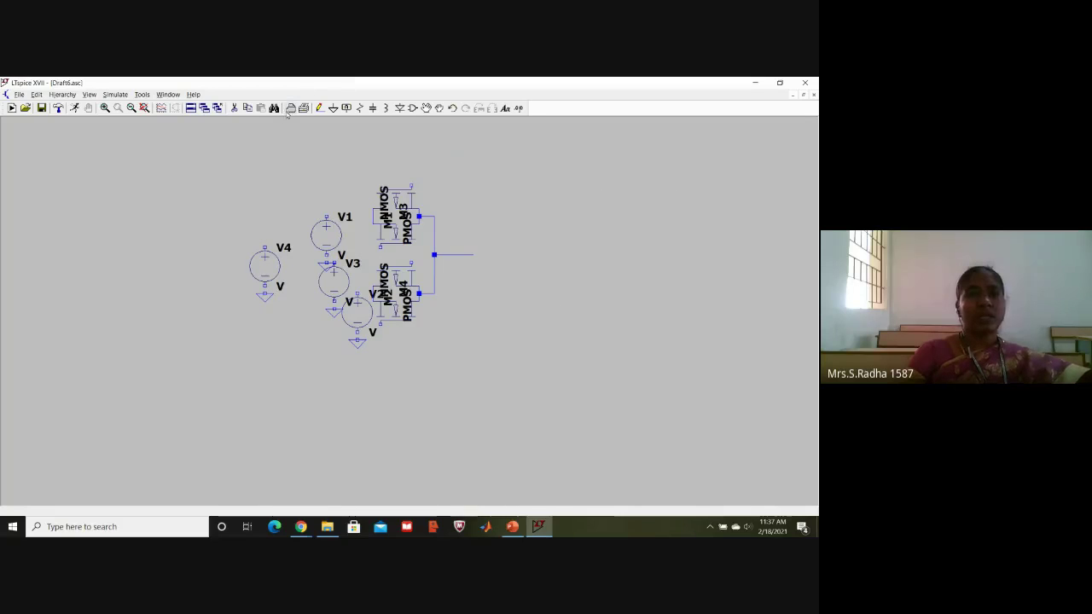
left_click(235, 109)
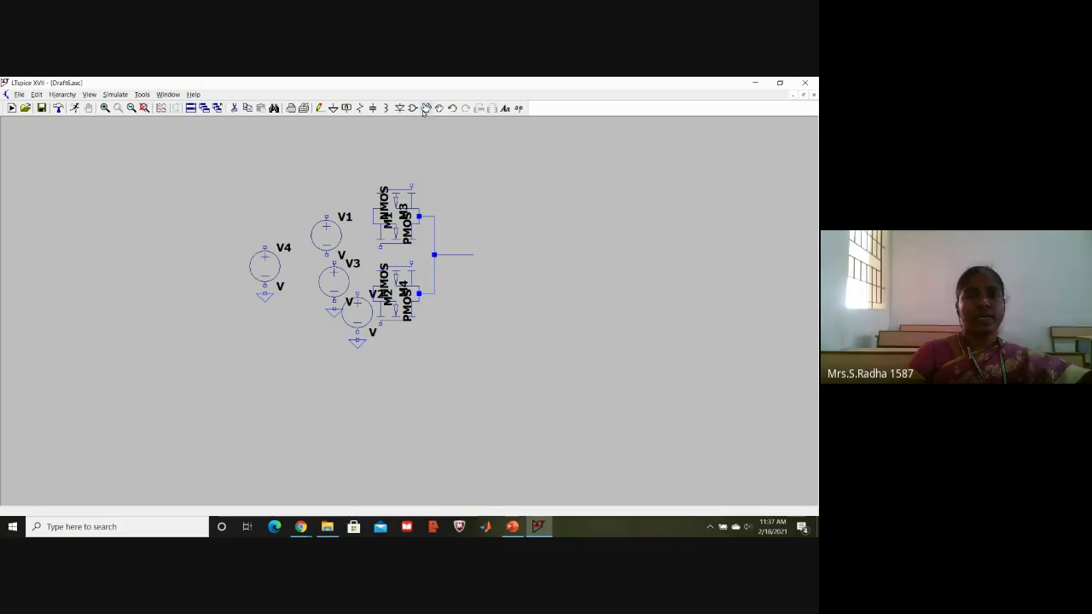
Move V1 slightly left, away from V3, and place one ground beneath it and another to the upper left of V4.
left_click(315, 228)
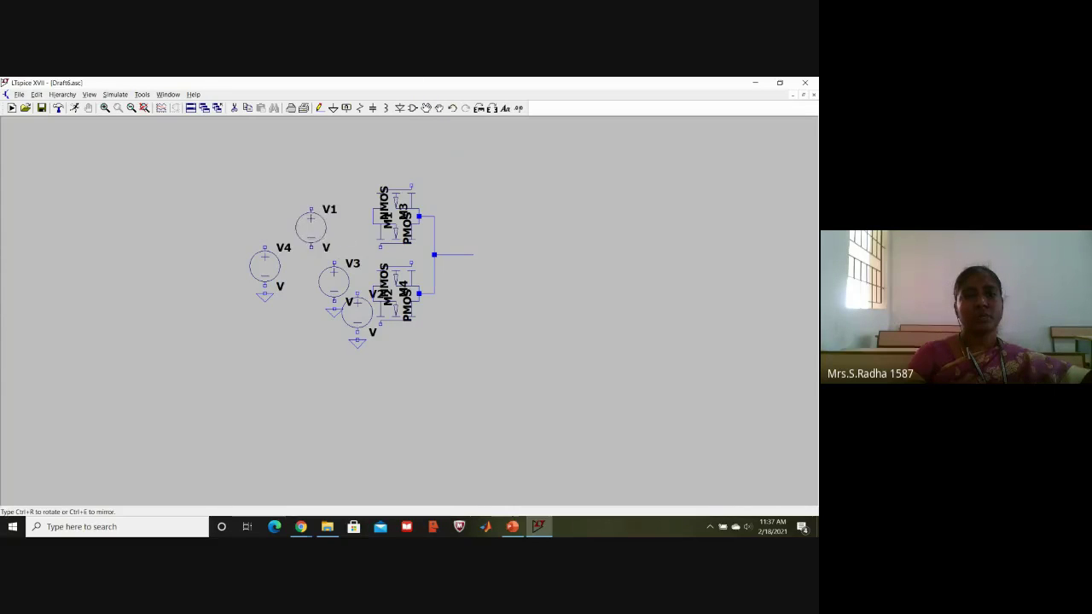
left_click(319, 227)
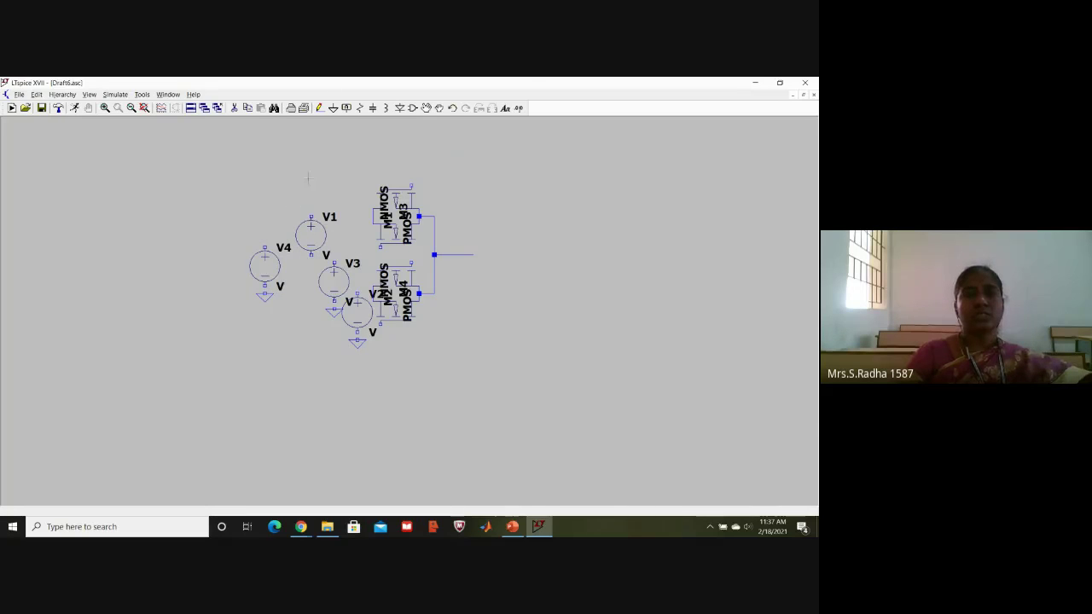
left_click(333, 108)
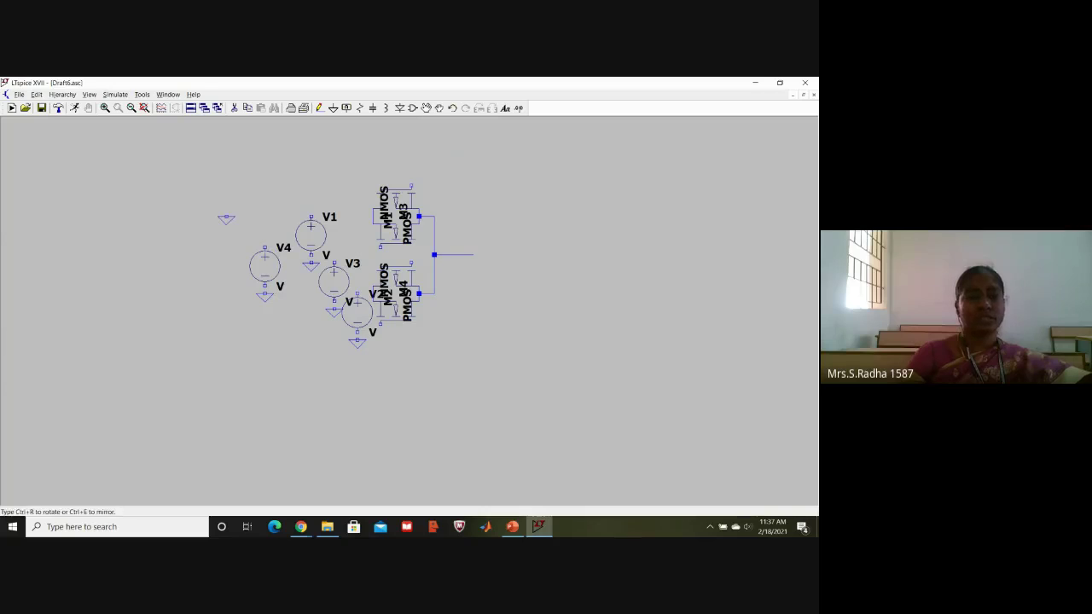
left_click(226, 218)
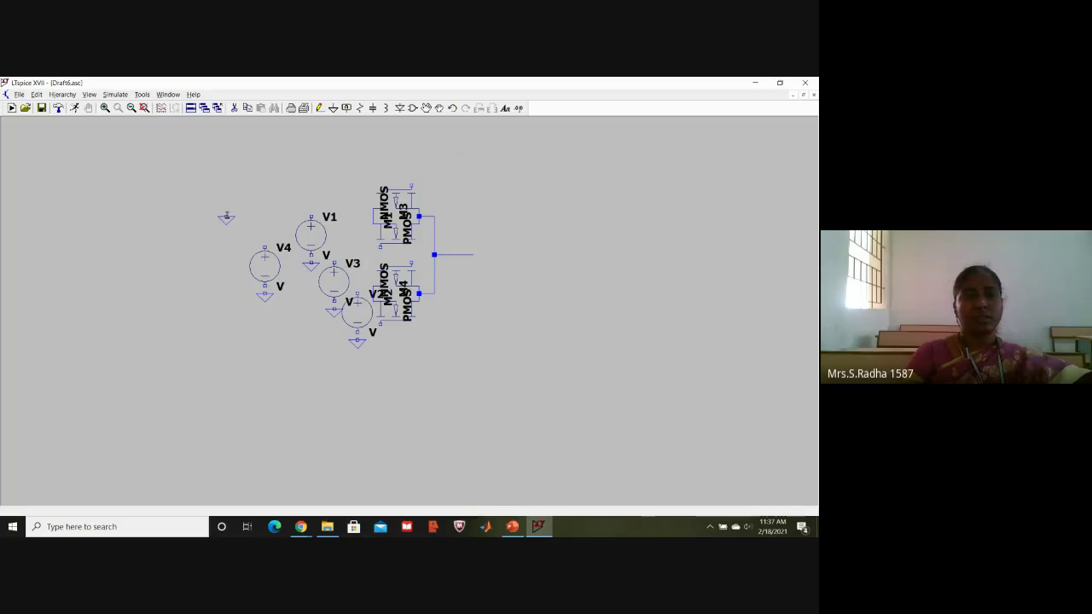
Wire V1 to the upper transmission gate's input, V2 to the lower one's input, and V3 to the gate line joining both.
left_click(318, 108)
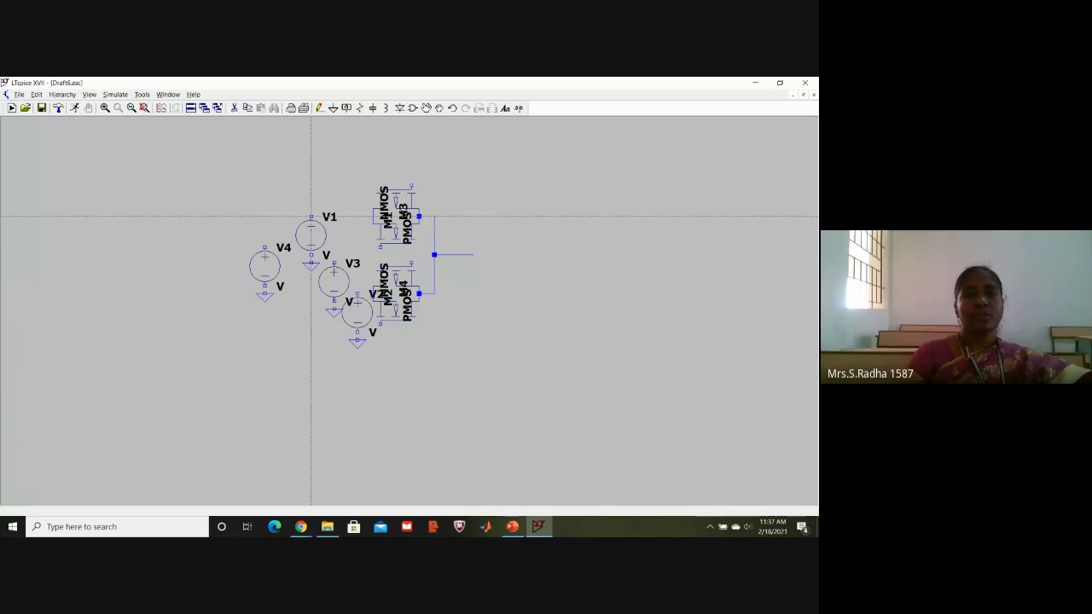
left_click(311, 217)
left_click(373, 217)
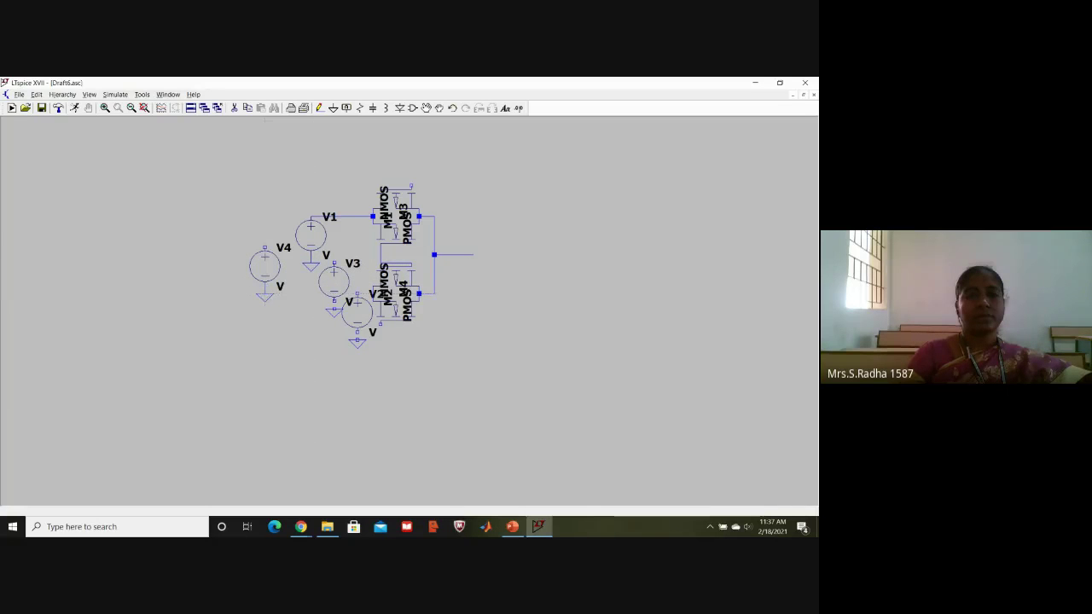
left_click(334, 293)
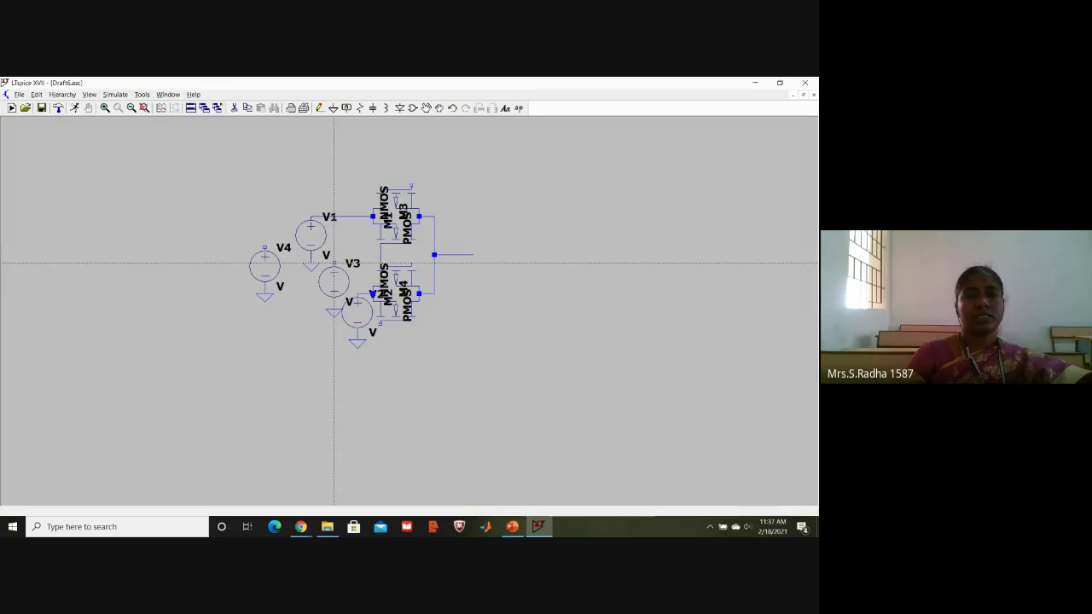
left_click(333, 263)
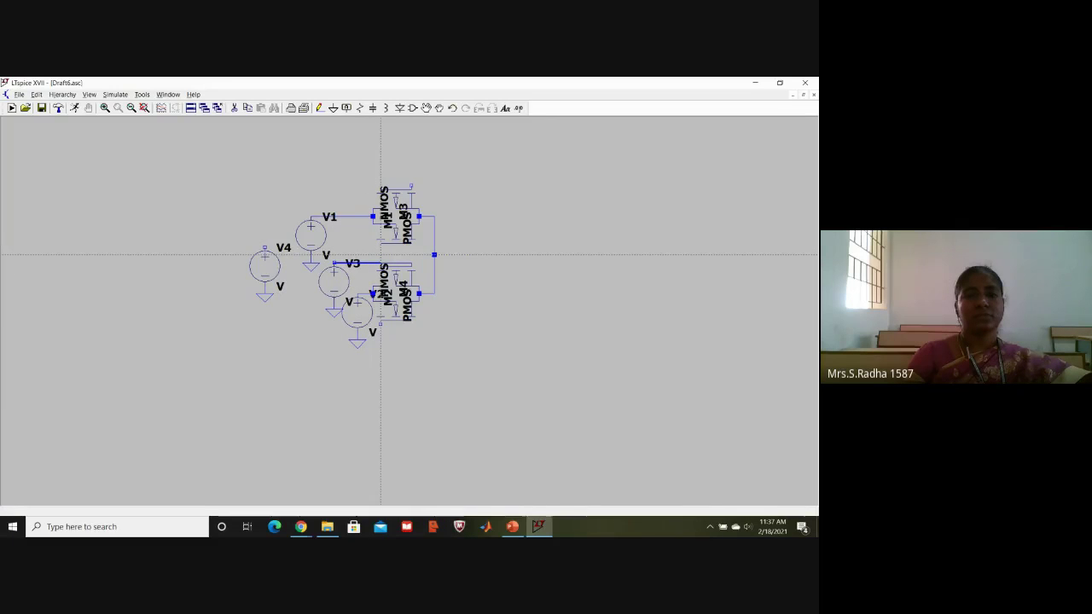
left_click(381, 254)
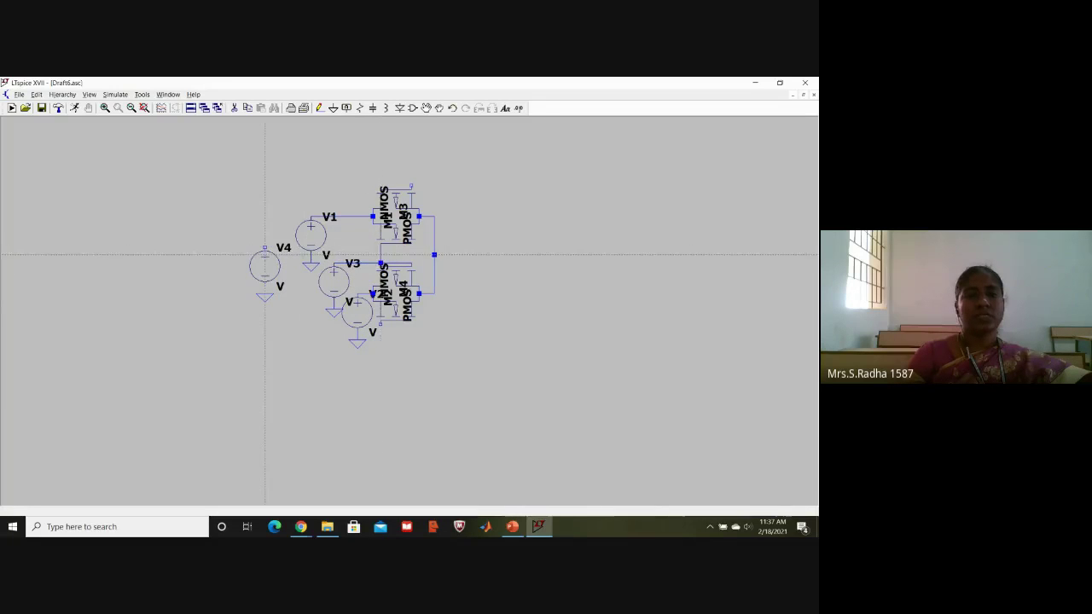
Wire V4 to the top gate terminal of the upper transmission gate and to the bottom gate terminal of the lower one.
left_click(265, 247)
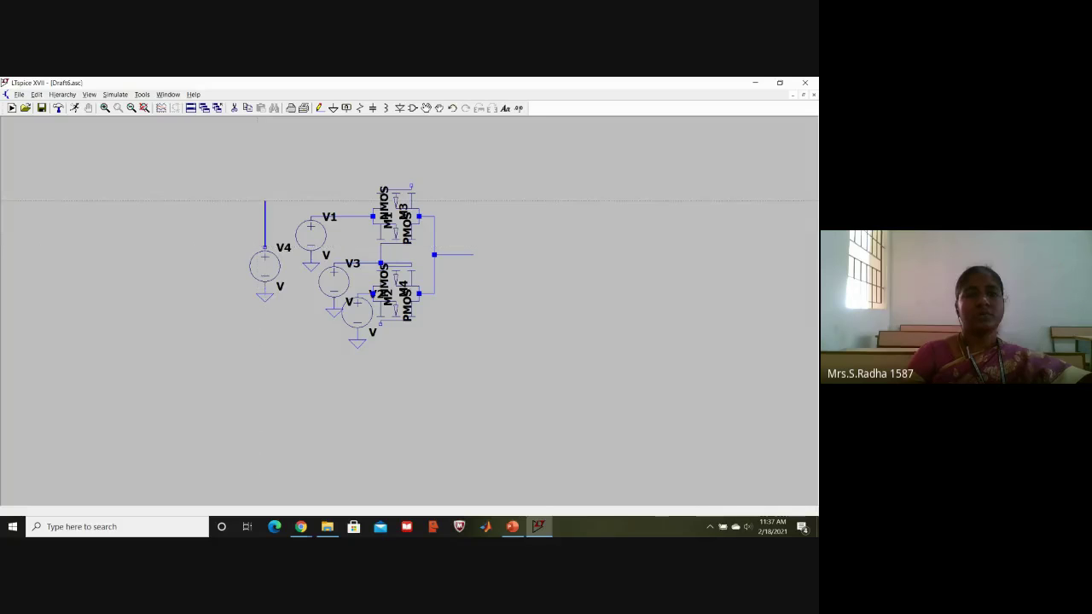
left_click(411, 185)
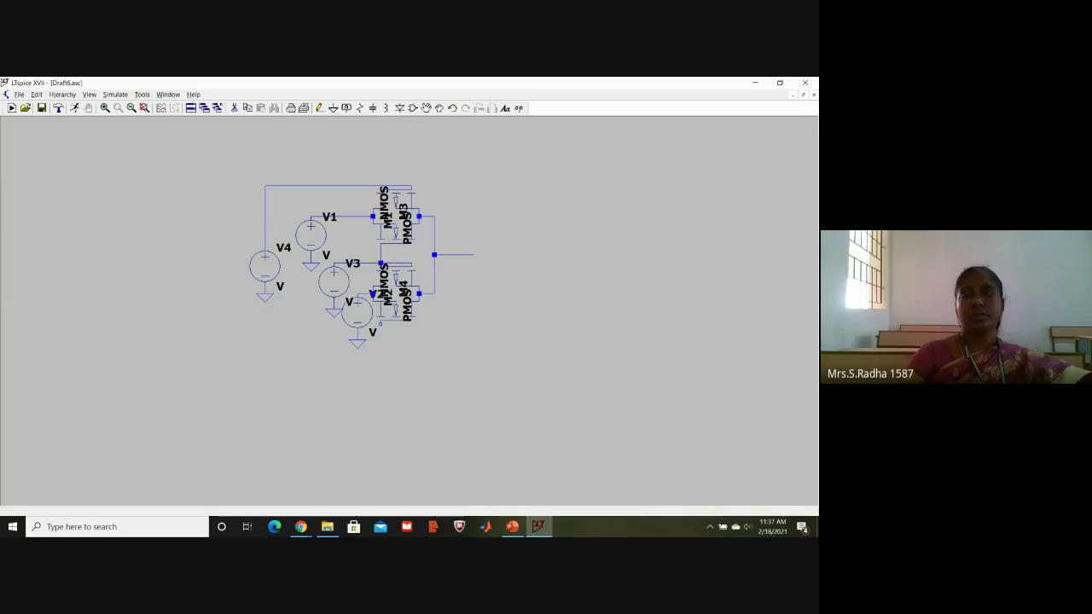
left_click(381, 324)
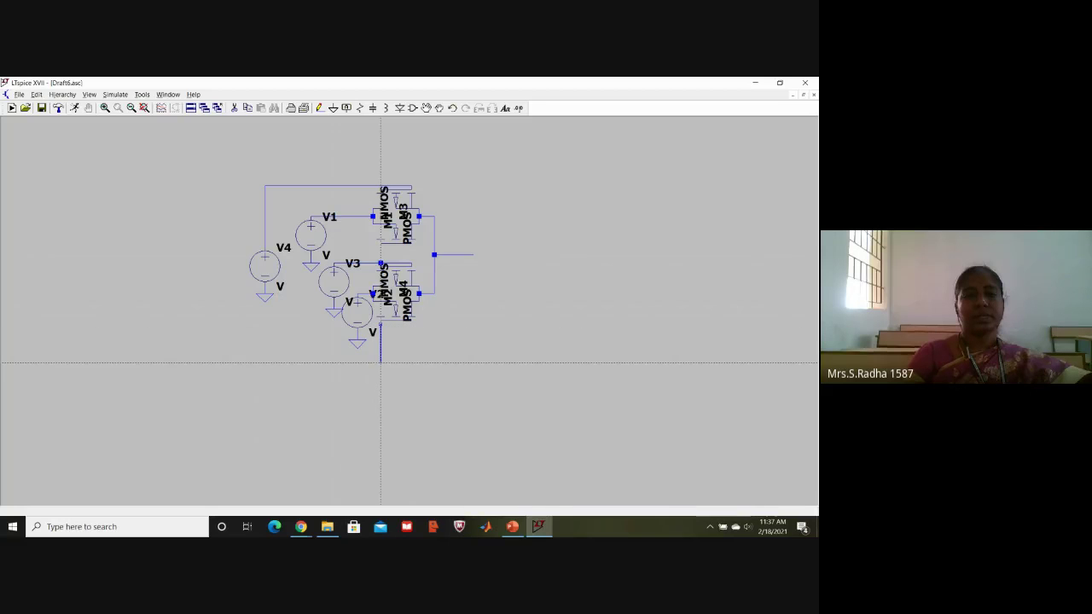
left_click(279, 363)
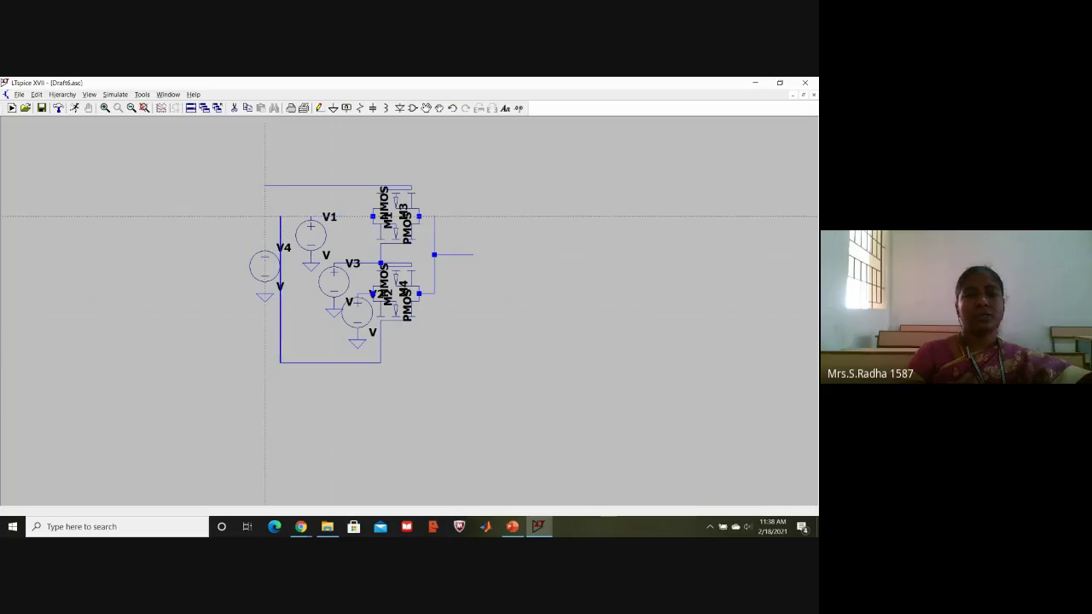
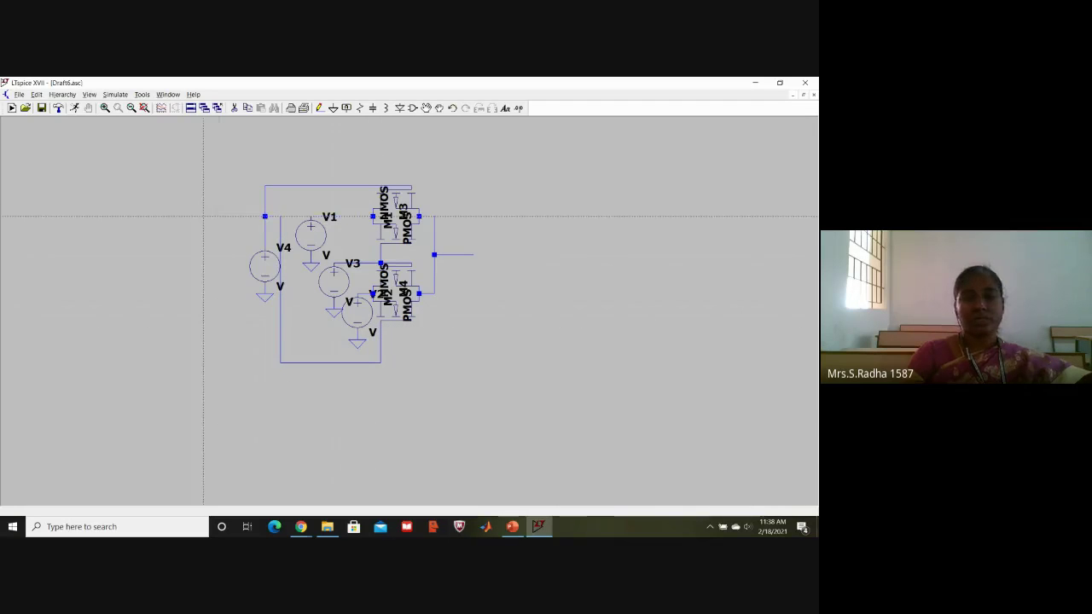
Make voltage source V1 a PULSE source with Vinitial 0 and Von 5.
right_click(328, 240)
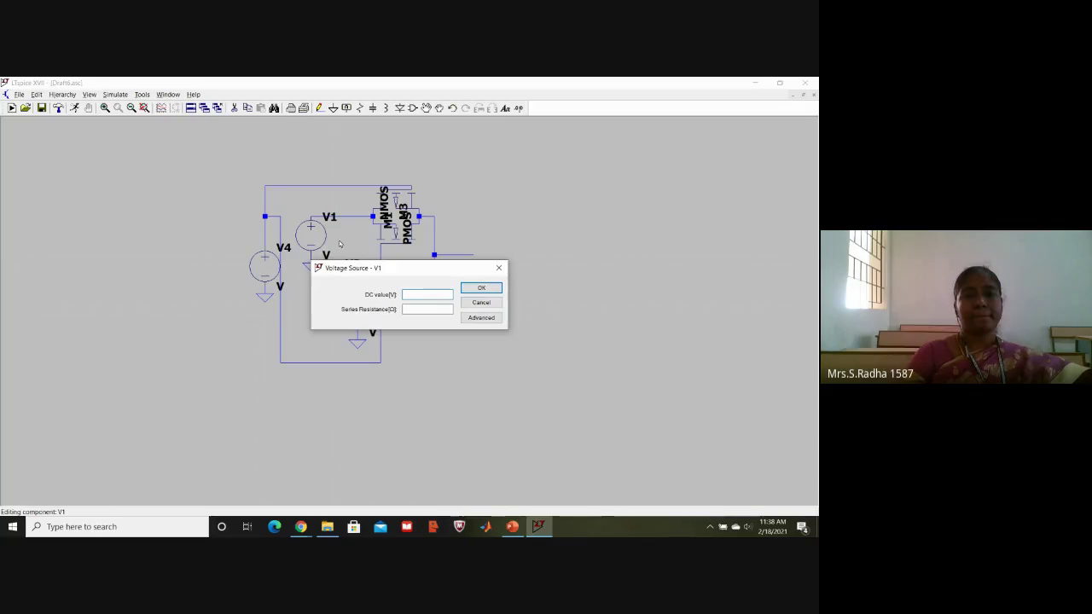
left_click(483, 318)
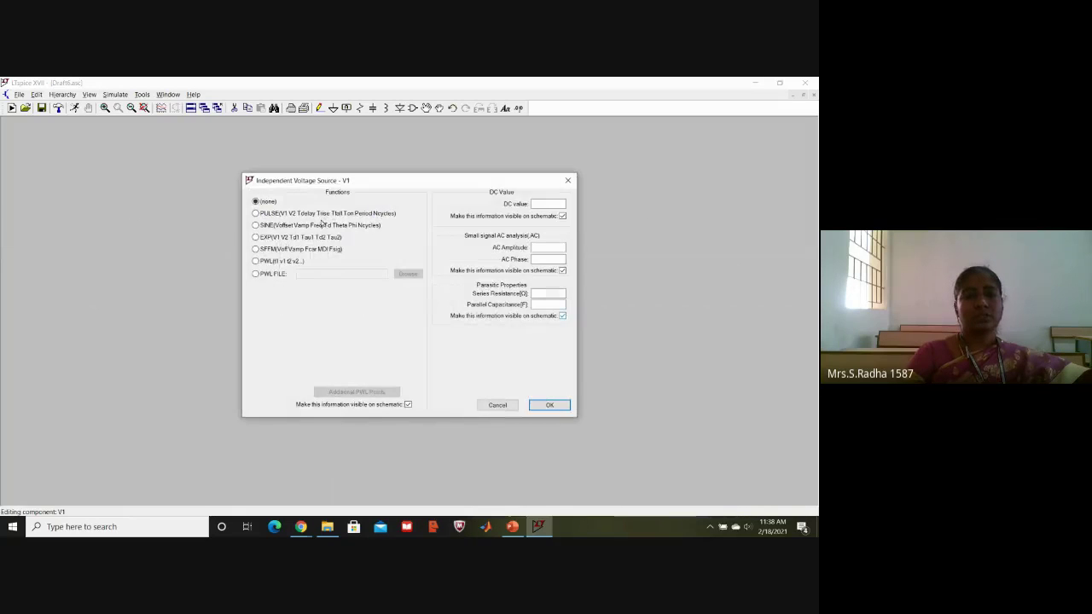
left_click(313, 215)
left_click(381, 300)
type("0")
left_click(378, 308)
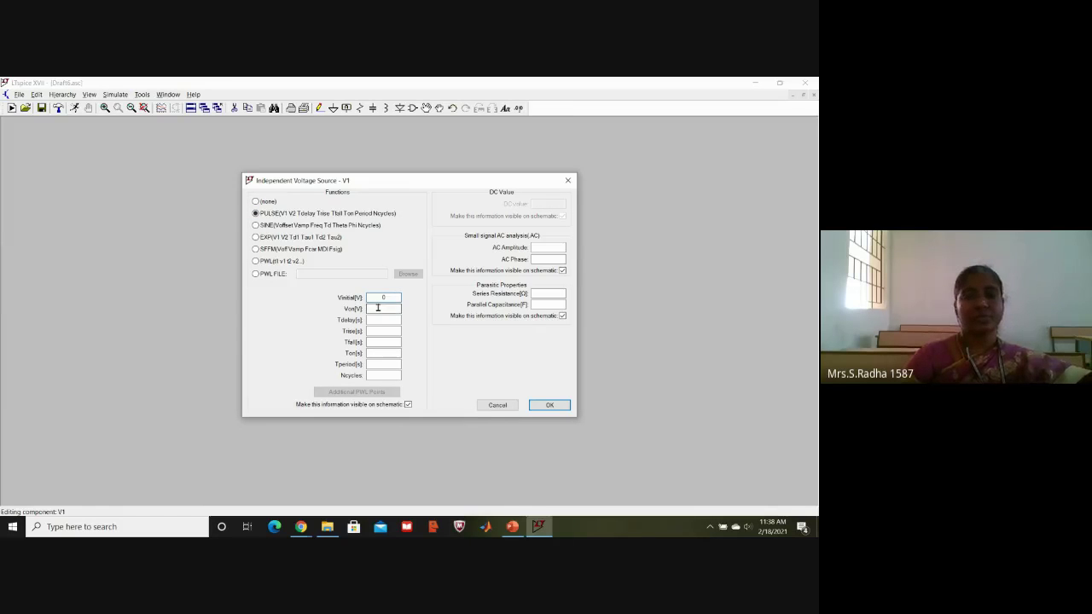
type("5")
Set V1's pulse timing to Tdelay 0.5n, Trise 1n, Tfall 1n, Ton 8m and Tperiod 16m, and apply it.
left_click(378, 320)
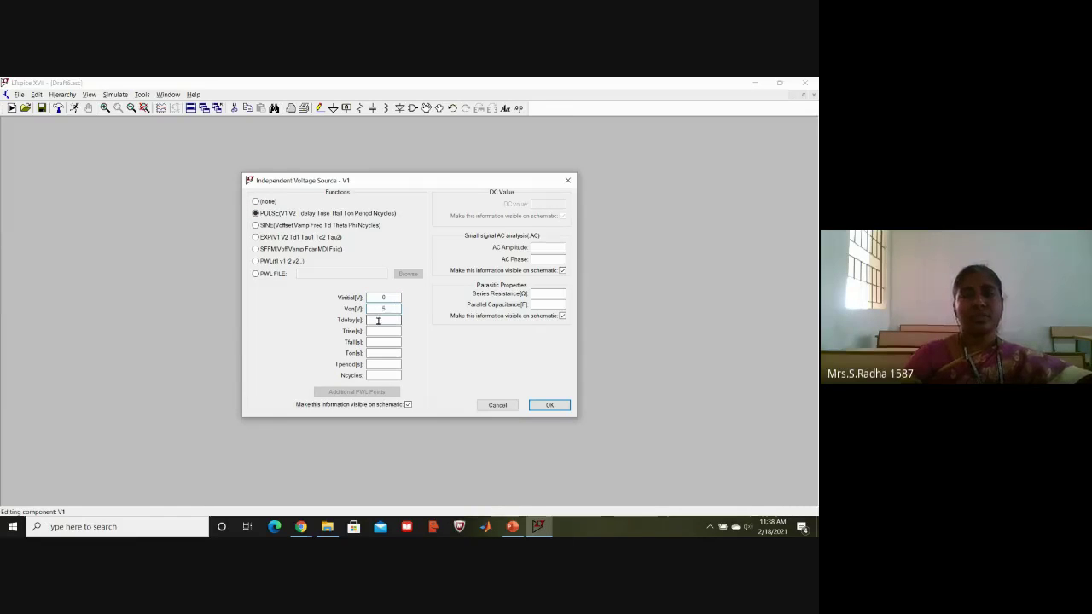
type("0.5m")
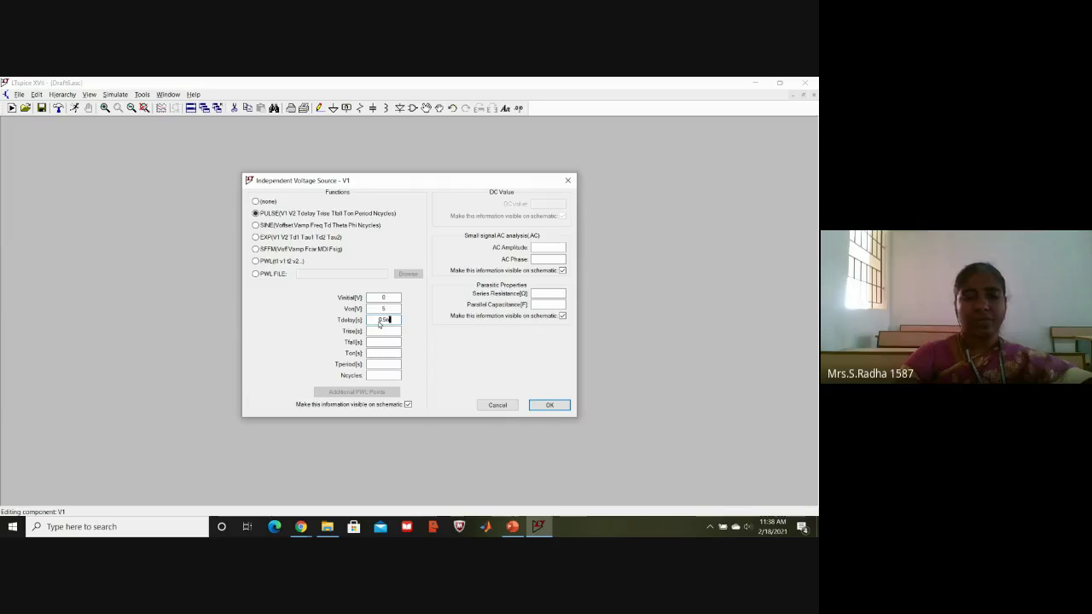
left_click(378, 331)
type("1n1n")
left_click(379, 353)
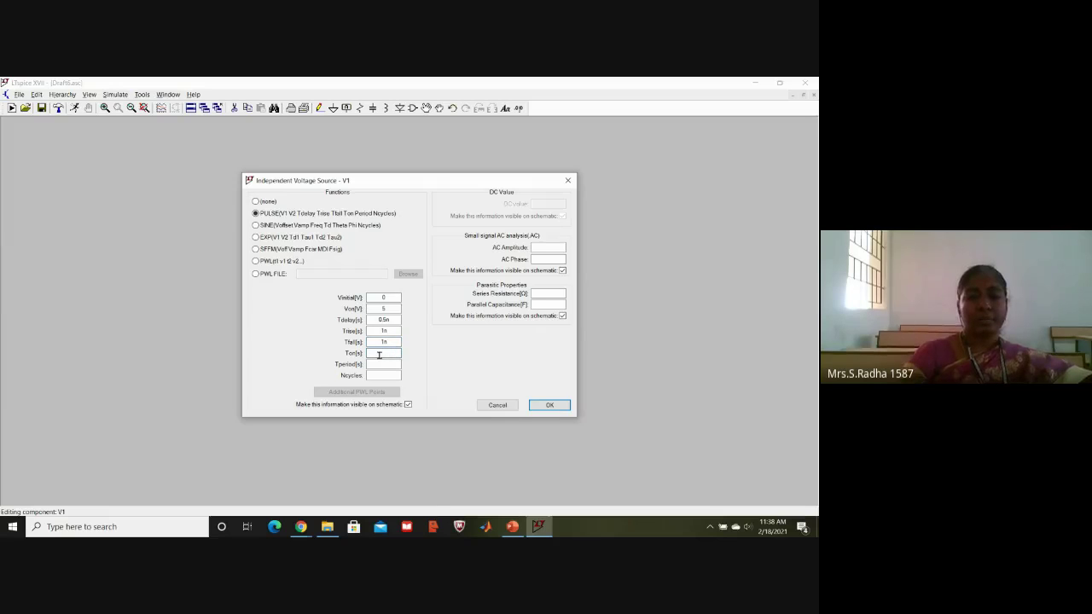
type("8n")
left_click(381, 364)
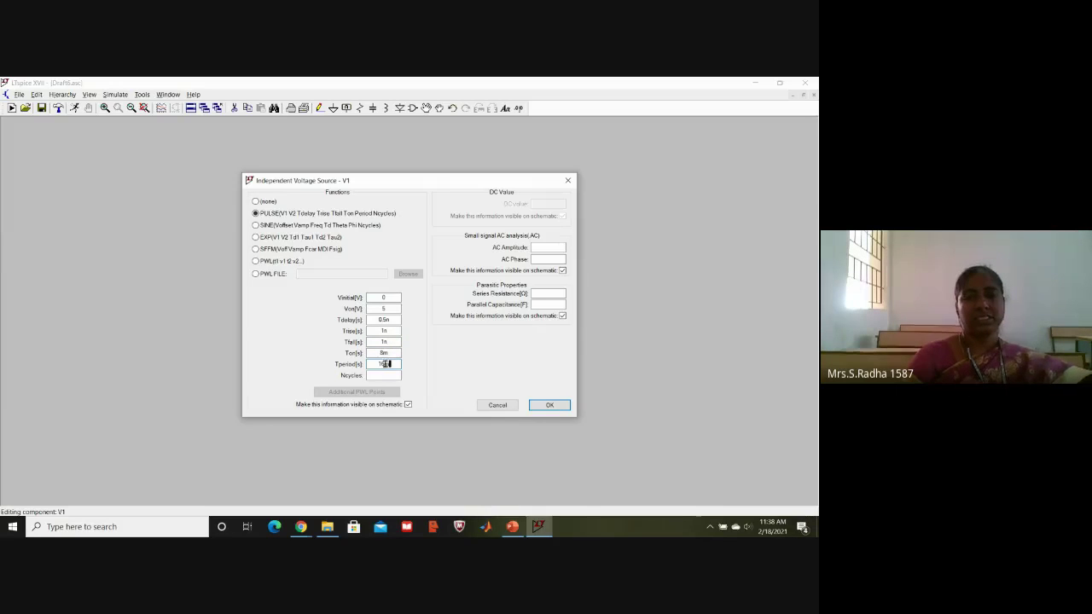
left_click(551, 404)
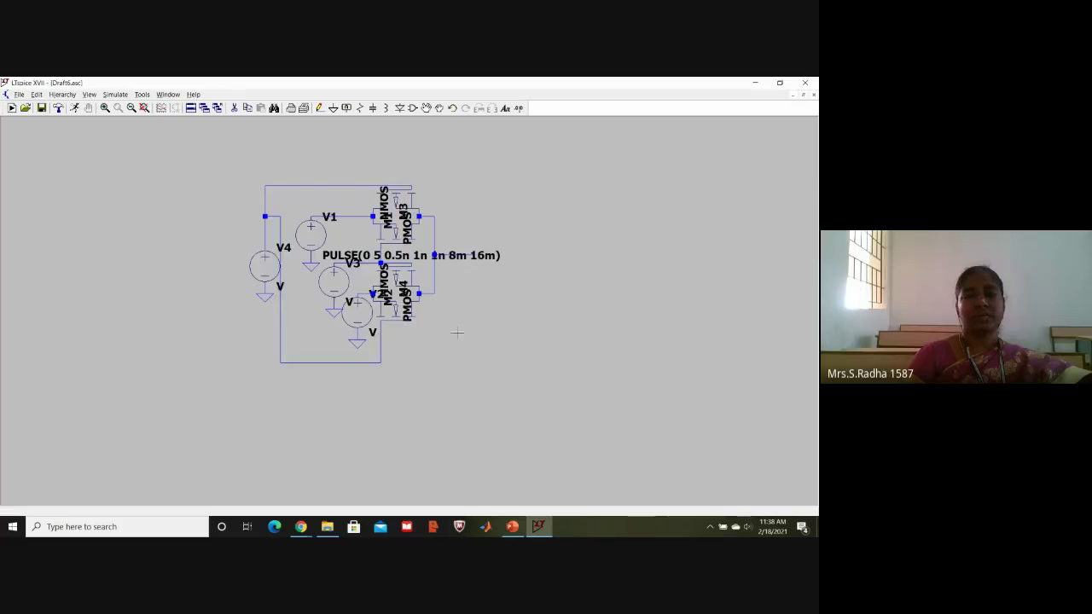
Make voltage source V2 a PULSE source with Vinitial 5 and Von 0.
right_click(363, 314)
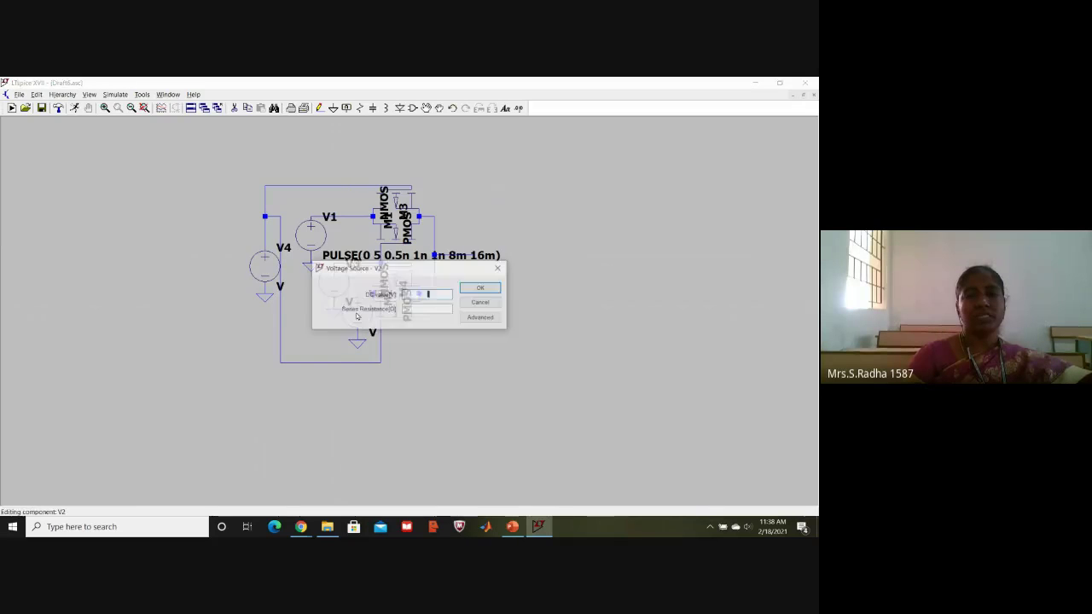
left_click(482, 317)
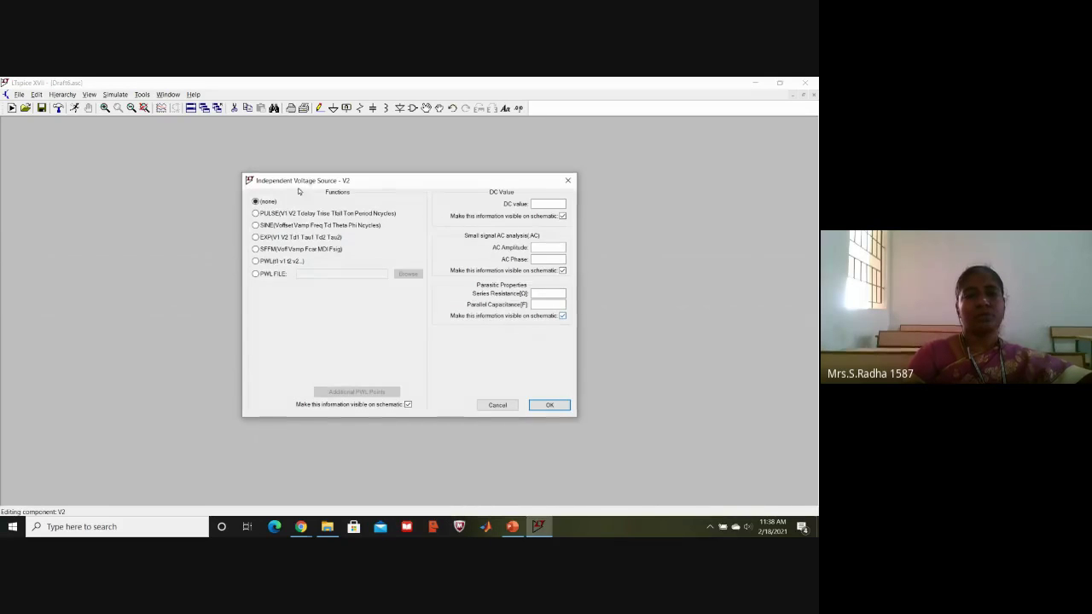
left_click(255, 212)
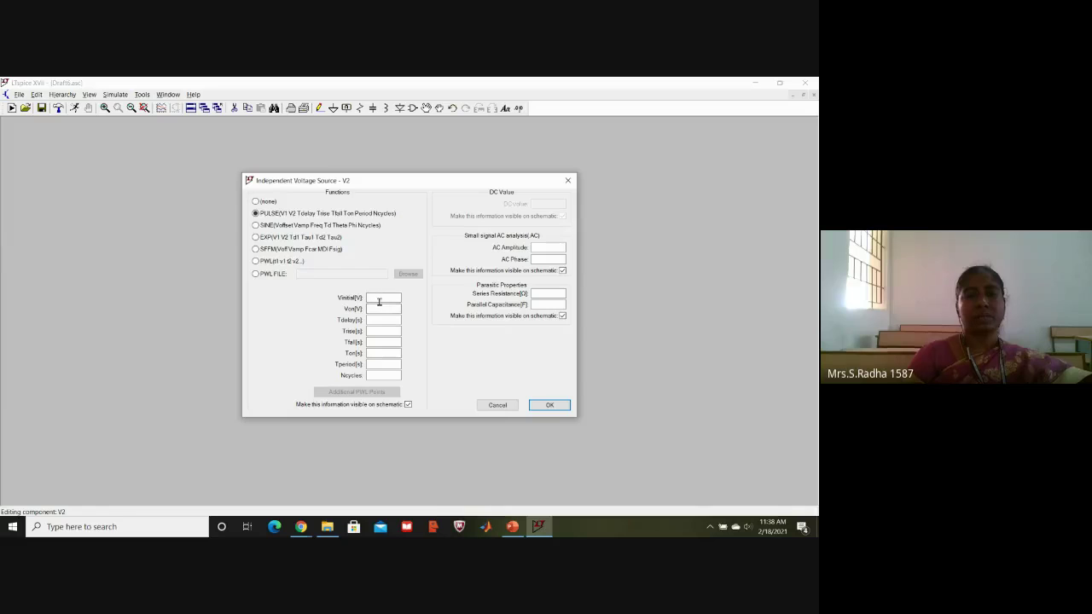
type("0")
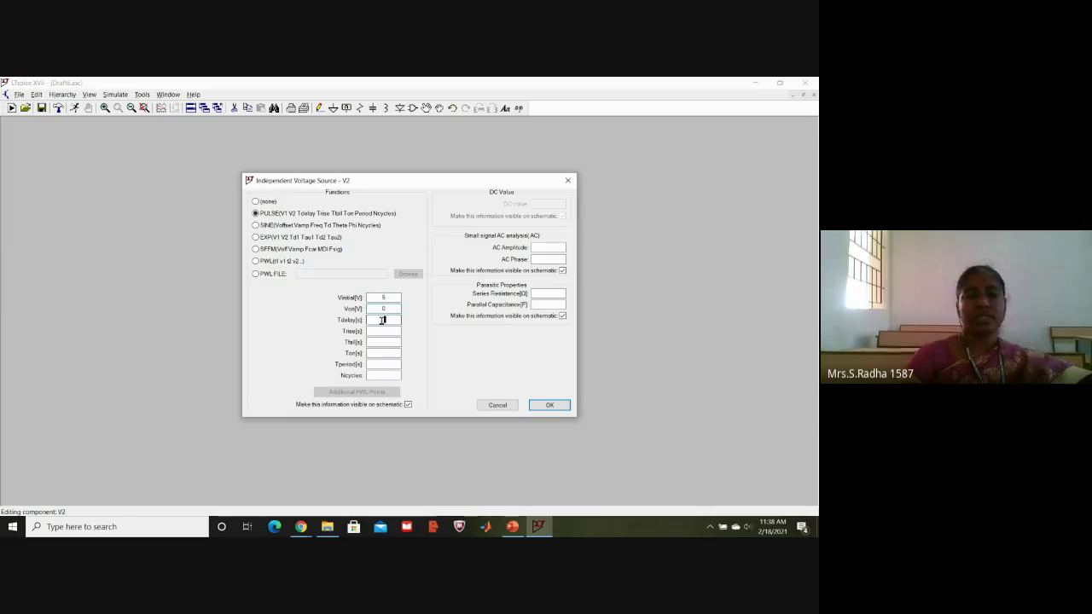
Set V2's pulse delay to 0.5n and its rise and fall times to 1n each.
left_click(382, 319)
type("0.5n")
left_click(383, 332)
type("1n")
left_click(385, 342)
type("1n")
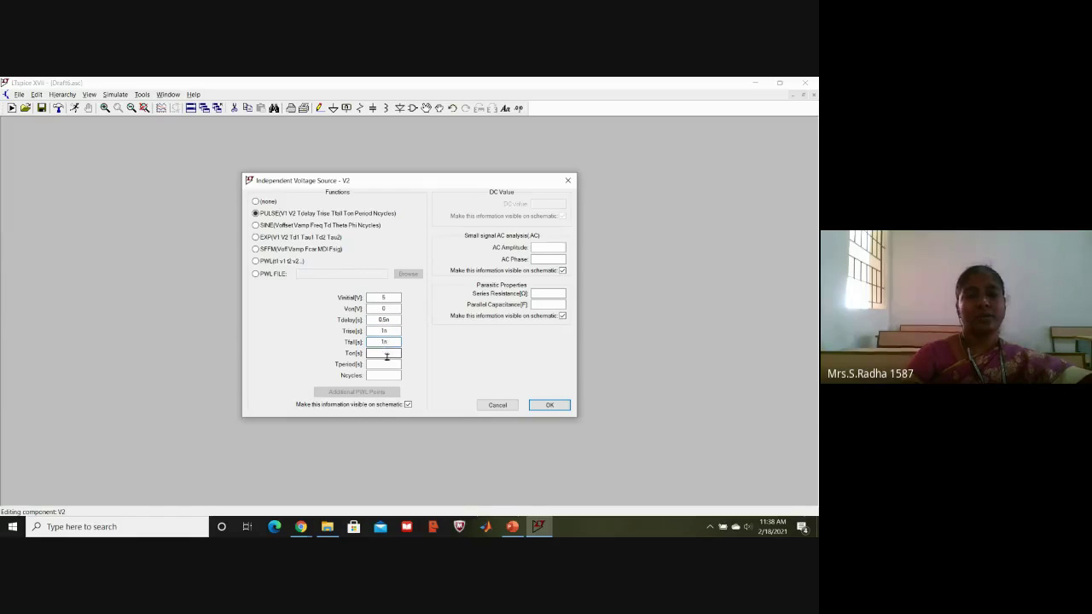
Set V2's Ton to 8m and Tperiod to 16m, and apply the pulse settings.
left_click(386, 354)
type("8n")
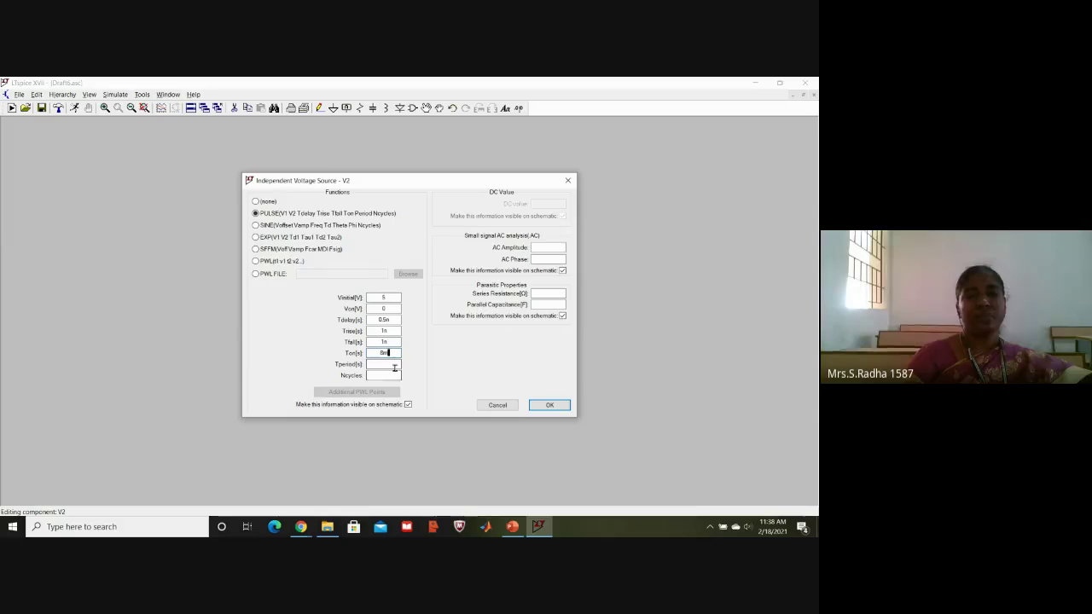
left_click(392, 364)
type("1")
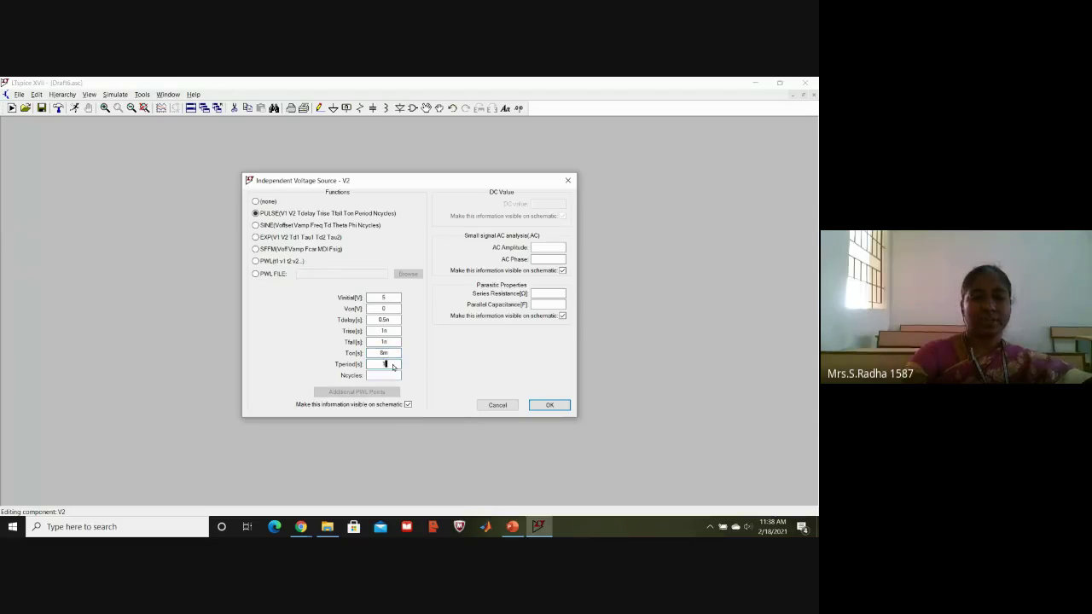
type("6n")
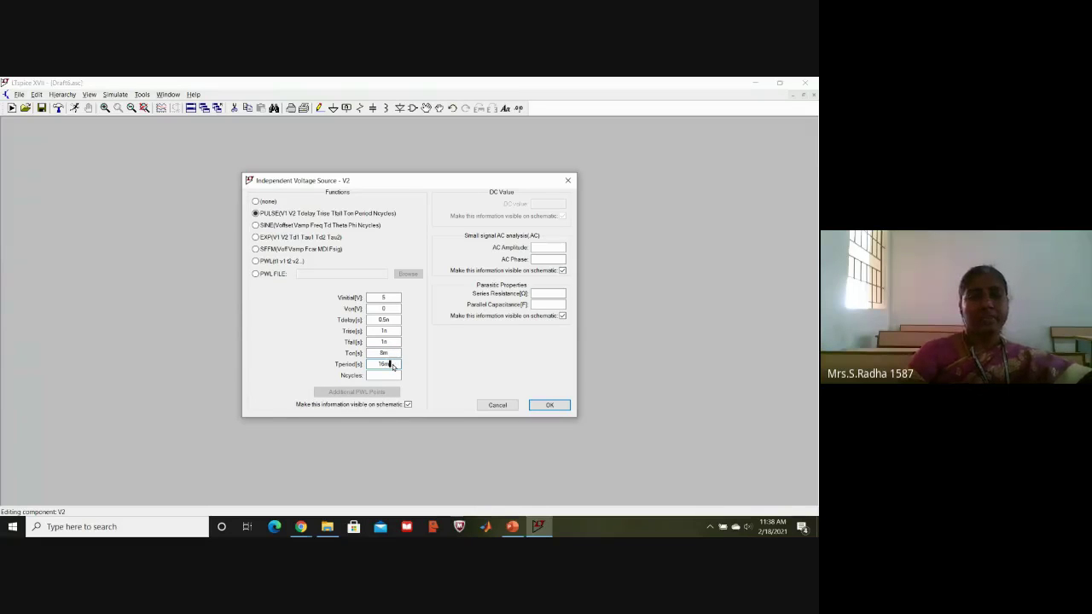
left_click(548, 404)
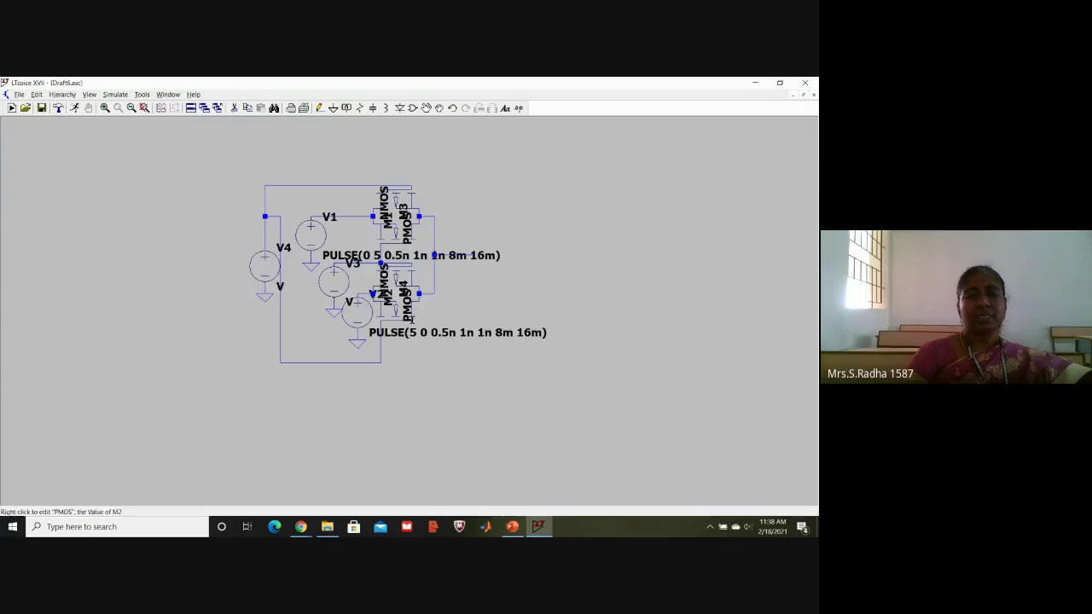
Make voltage source V3 a PULSE source with Vinitial 0 and Von 5.
right_click(341, 287)
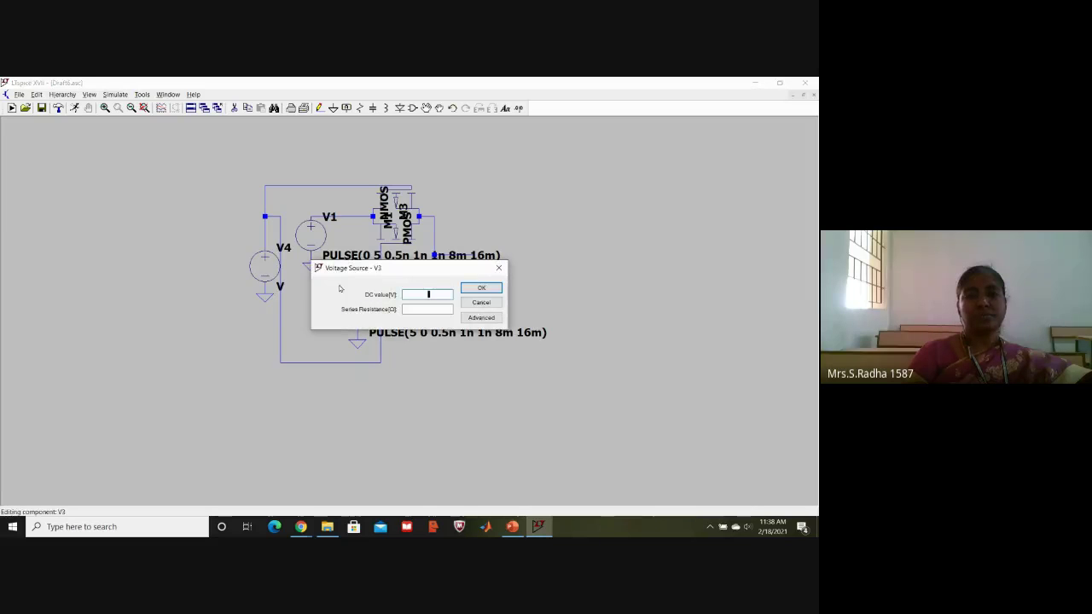
left_click(482, 318)
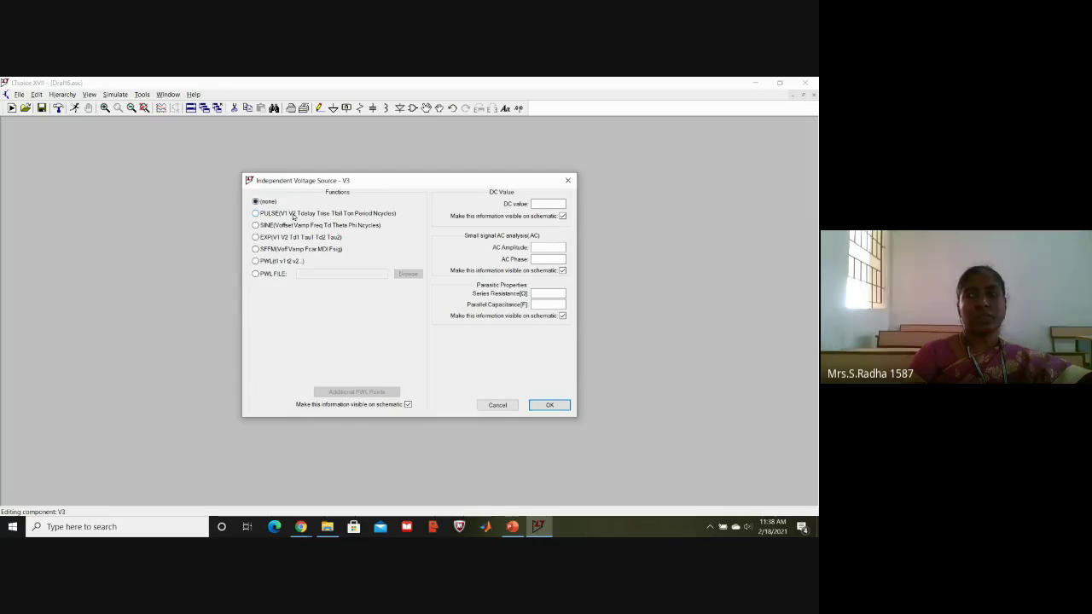
left_click(294, 214)
left_click(390, 296)
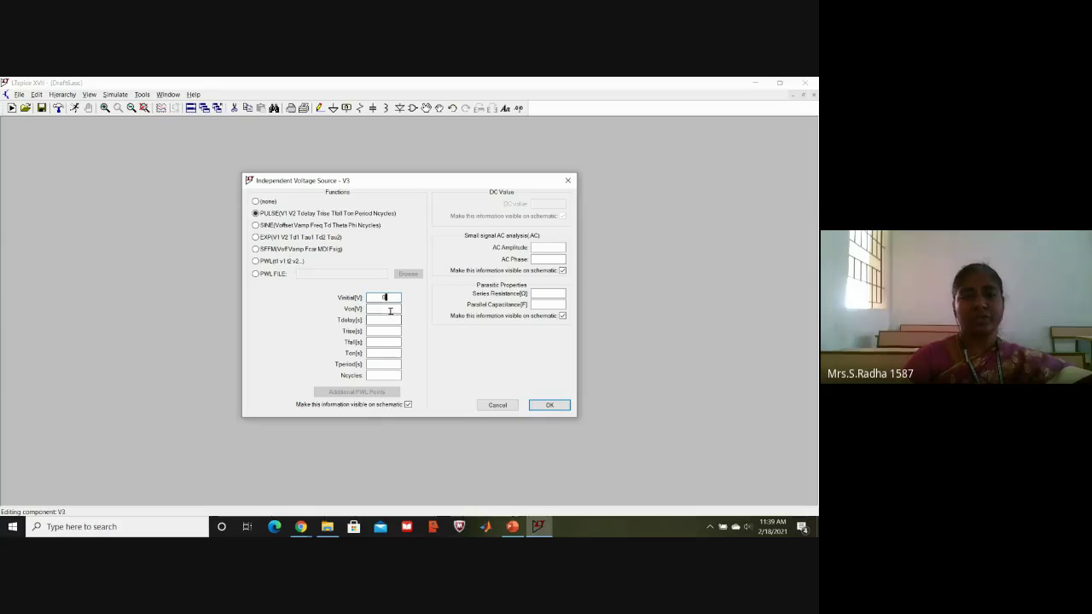
left_click(390, 308)
type("5")
Set V3's pulse delay to 0.5n and its rise and fall times to 1n each.
left_click(390, 319)
type("0.5n")
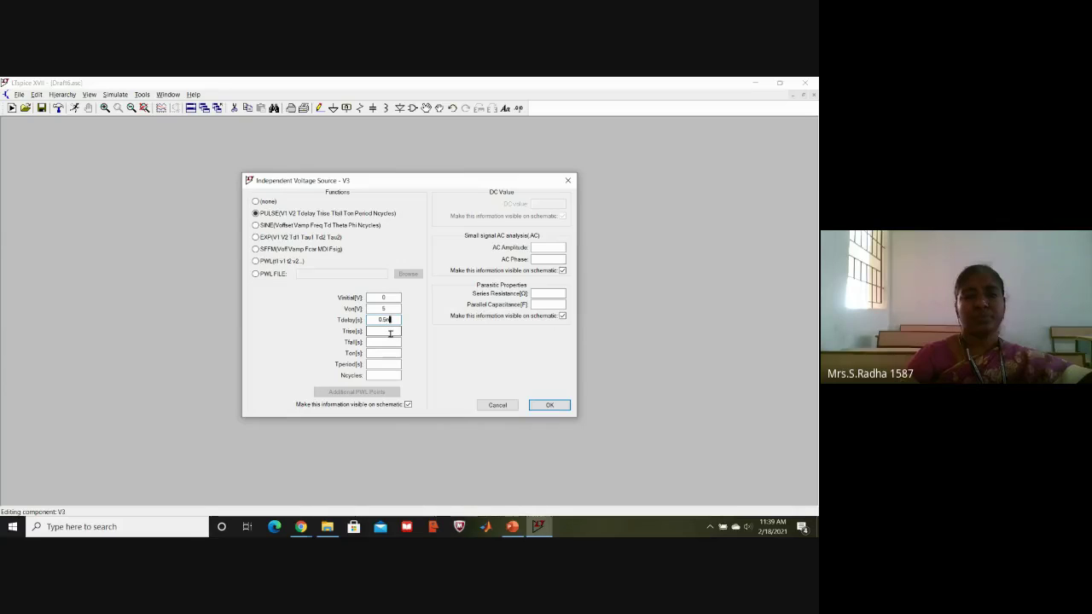
type("1n")
left_click(390, 341)
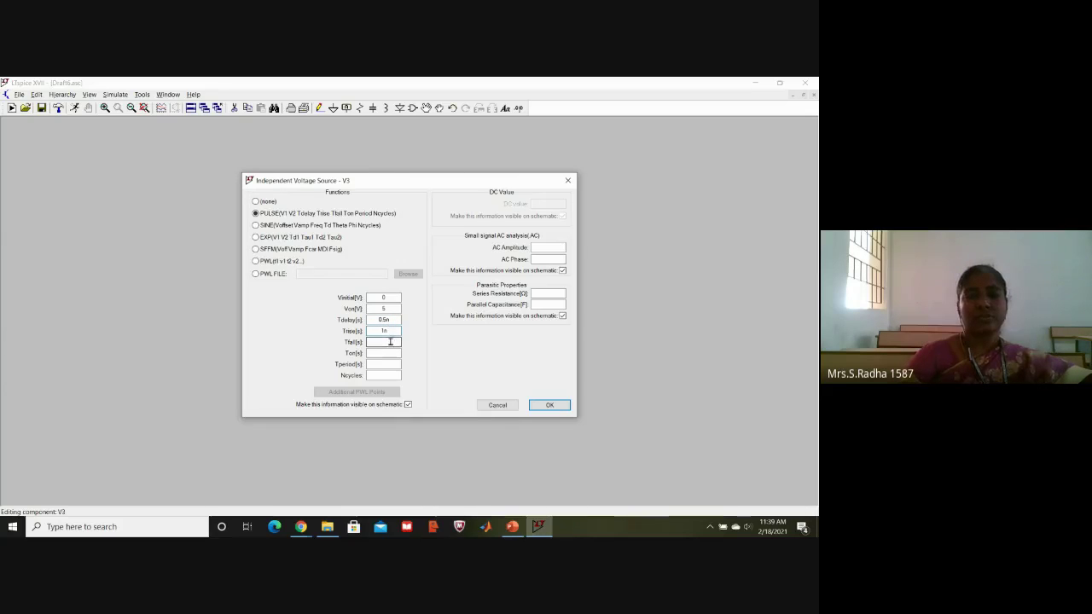
type("1n")
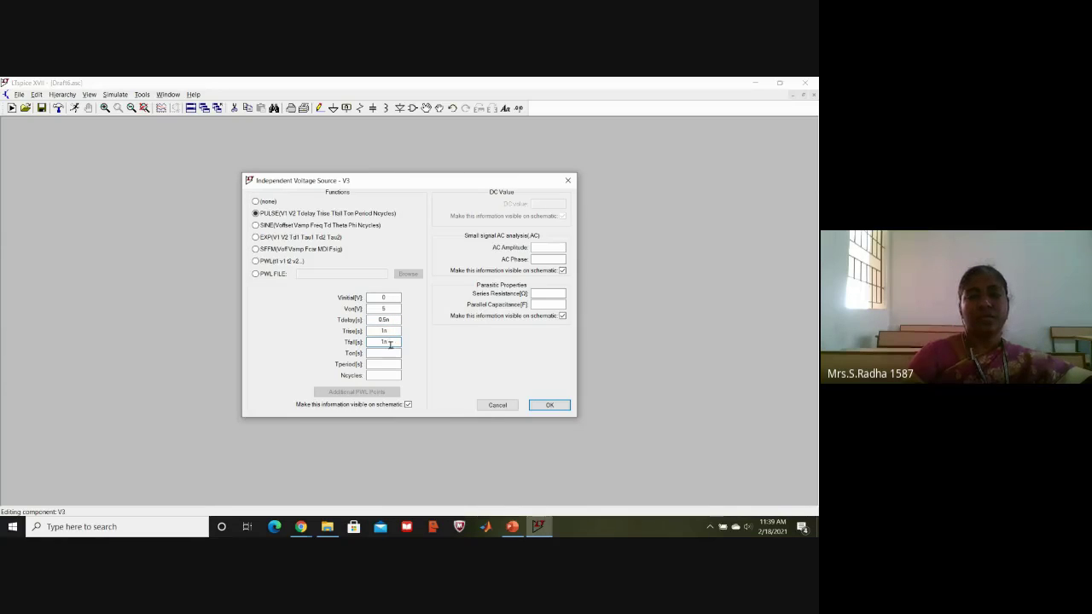
Set V3's Ton to 4m and Tperiod to 8m, and apply the pulse settings.
left_click(389, 353)
type("4m")
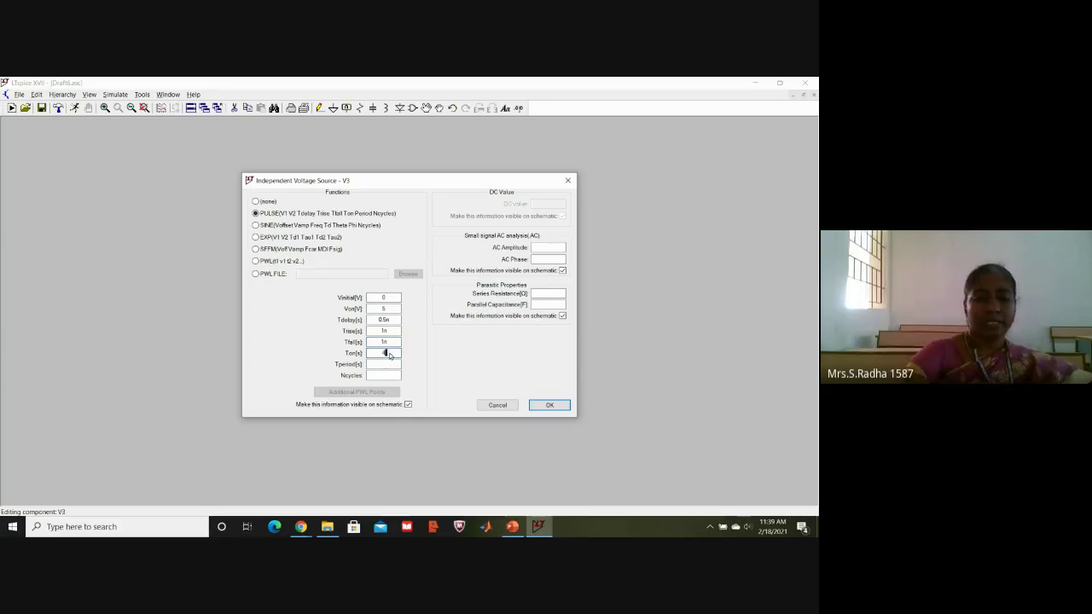
left_click(389, 367)
type("8m")
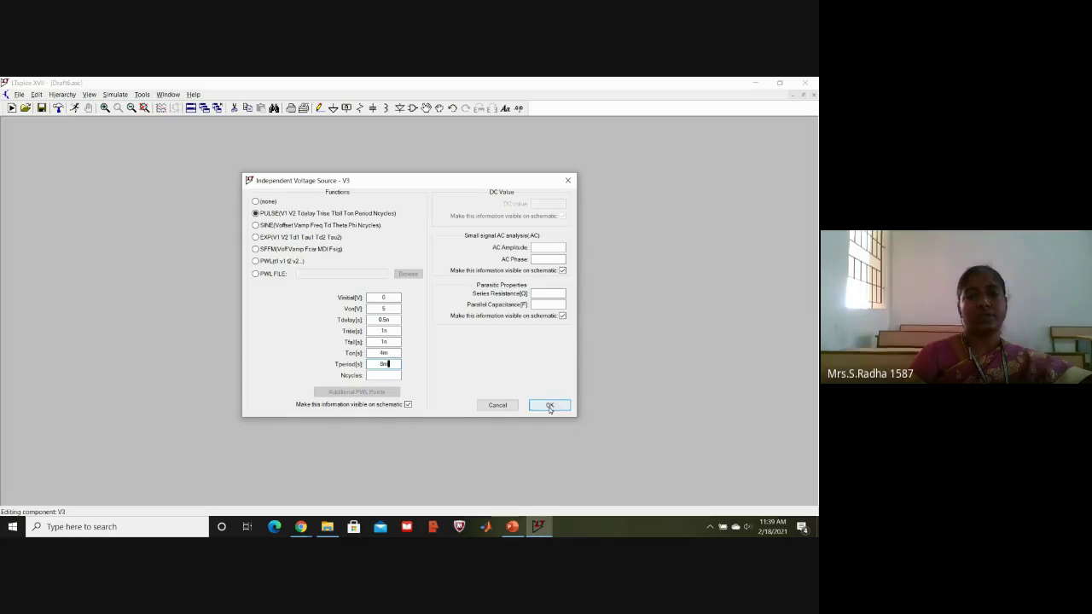
left_click(550, 406)
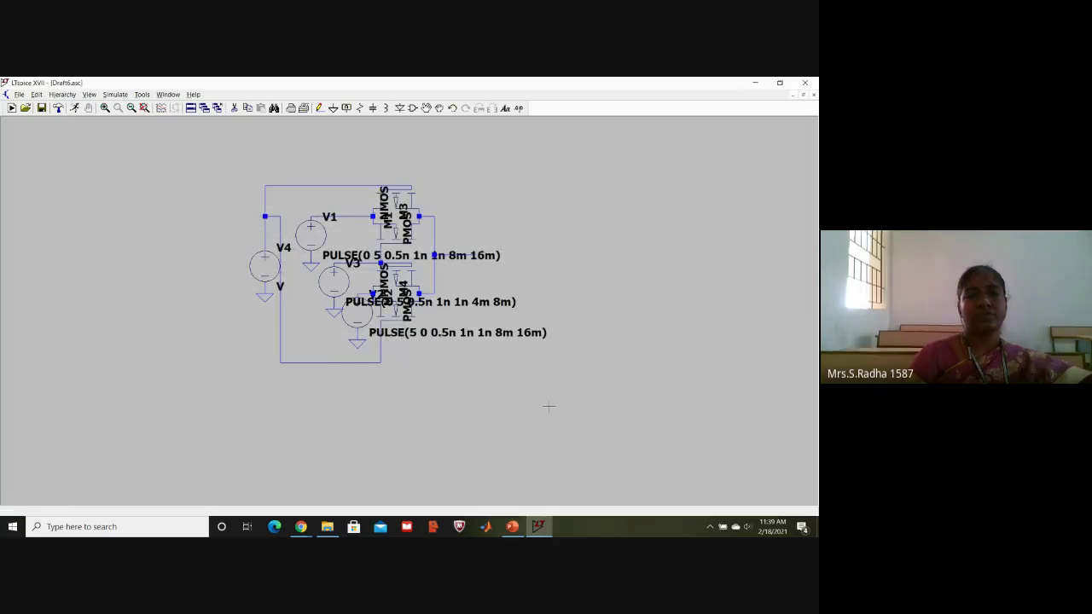
Make voltage source V4 a PULSE source with Vinitial 5 and Von 0.
right_click(269, 267)
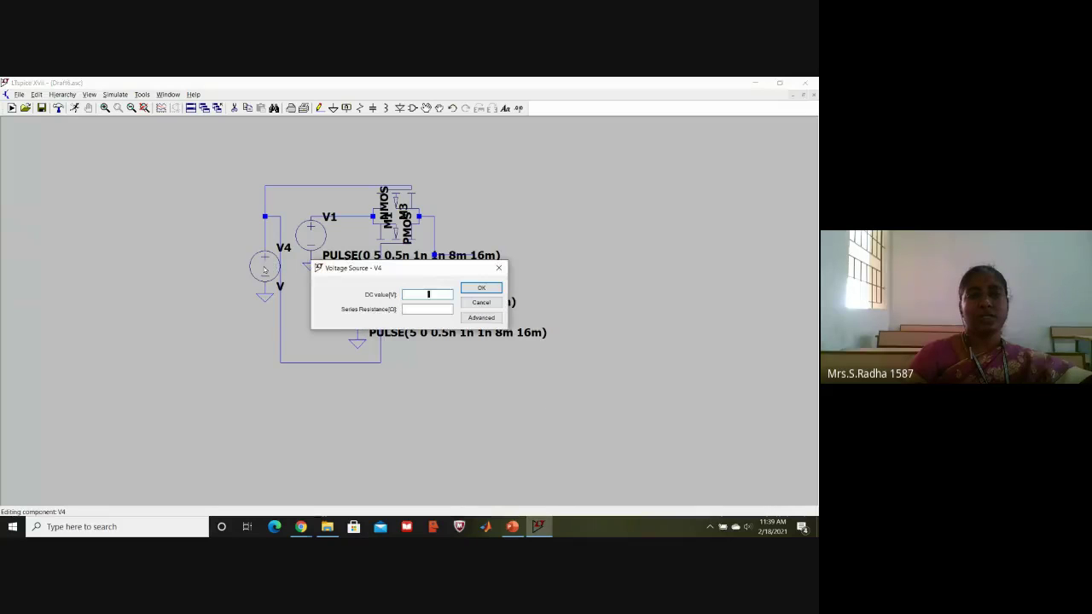
left_click(468, 315)
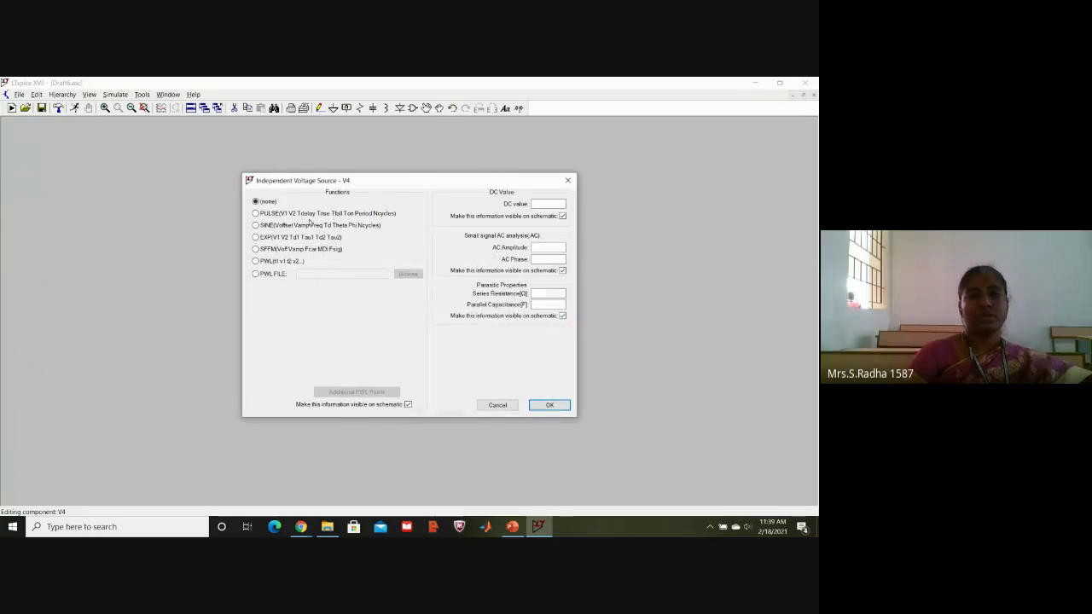
left_click(256, 214)
left_click(389, 296)
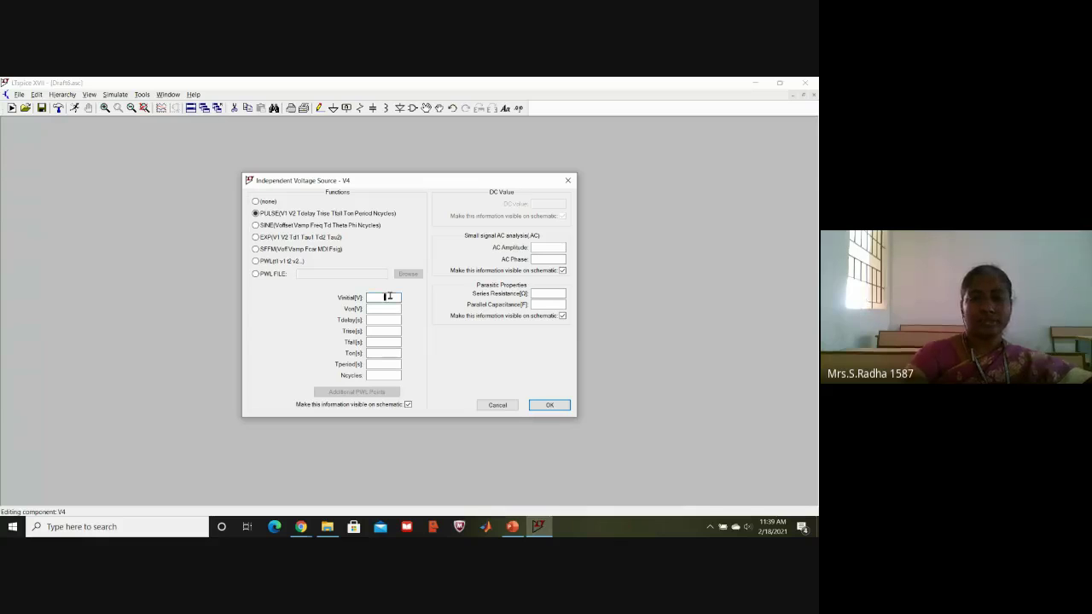
type("0")
left_click(394, 308)
type("0")
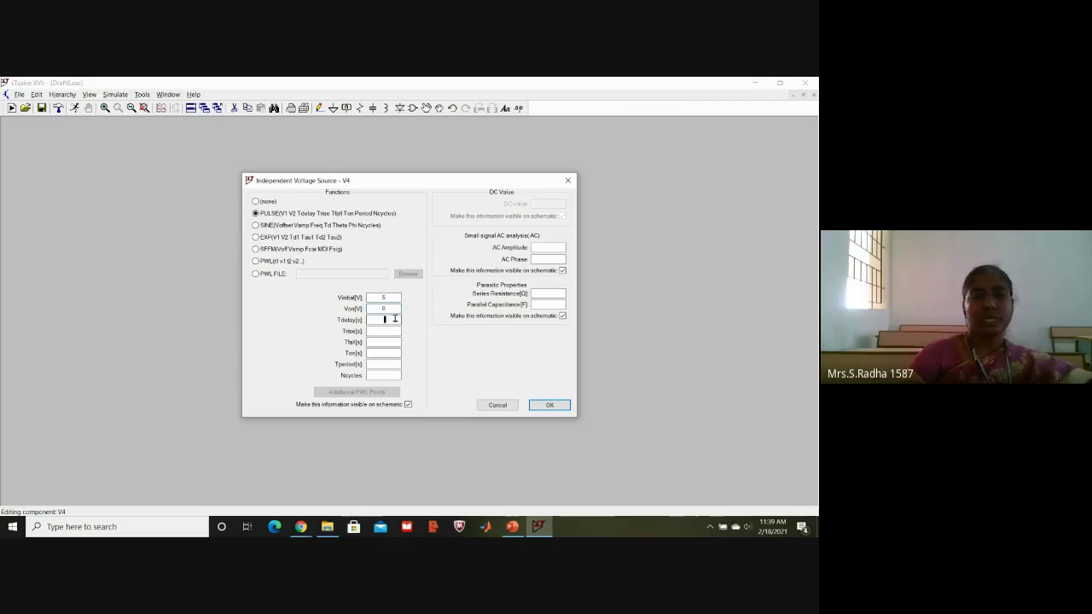
Set V4's pulse delay to 0.5n and its rise and fall times to 1n each.
type("0.5n")
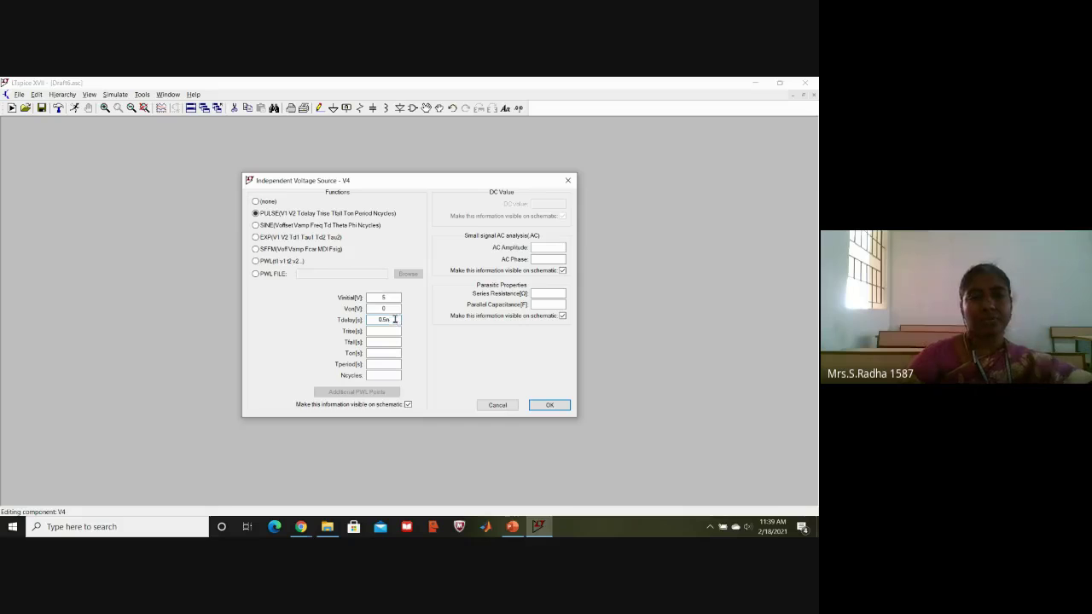
type("1n")
left_click(387, 342)
type("1n")
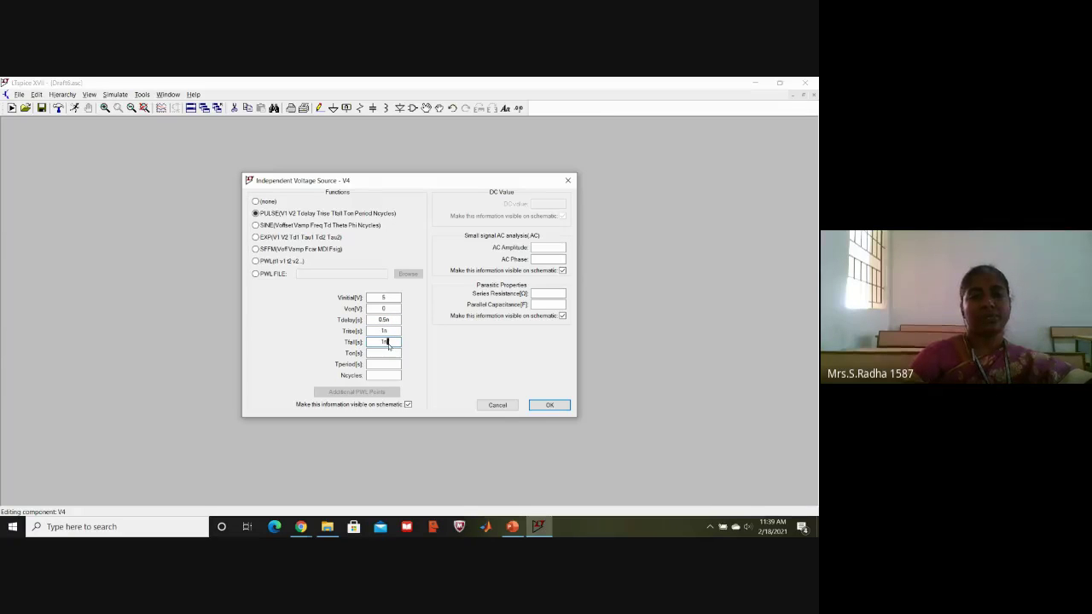
Set V4's Ton to 4m and Tperiod to 8m, and apply the pulse settings.
left_click(384, 352)
type("4m")
left_click(385, 365)
type("8m")
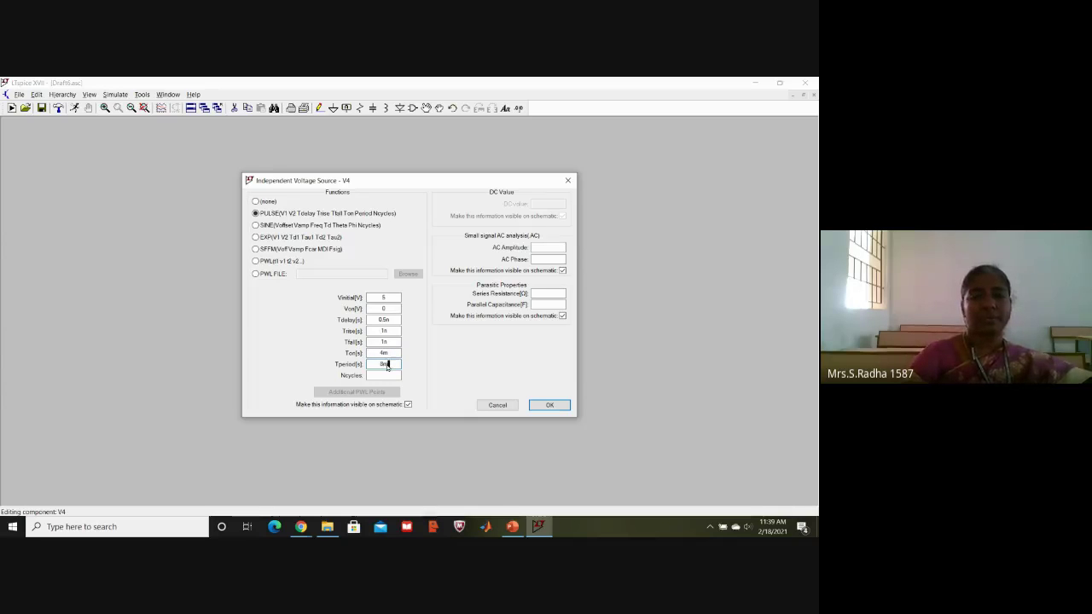
left_click(546, 405)
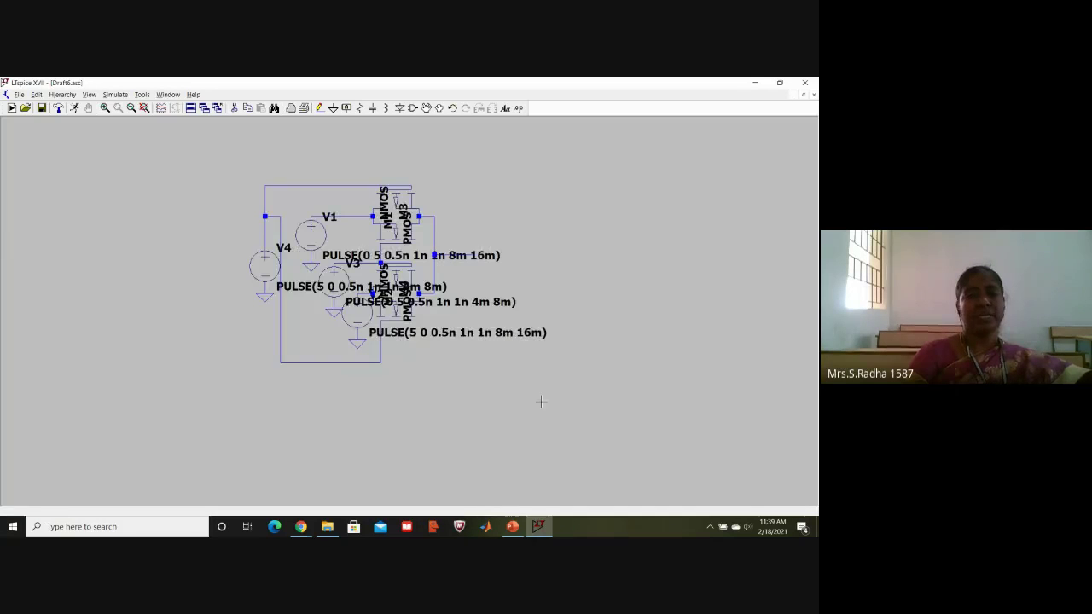
Set up a transient analysis with a 16m stop time and place its directive beside the circuit.
left_click(112, 94)
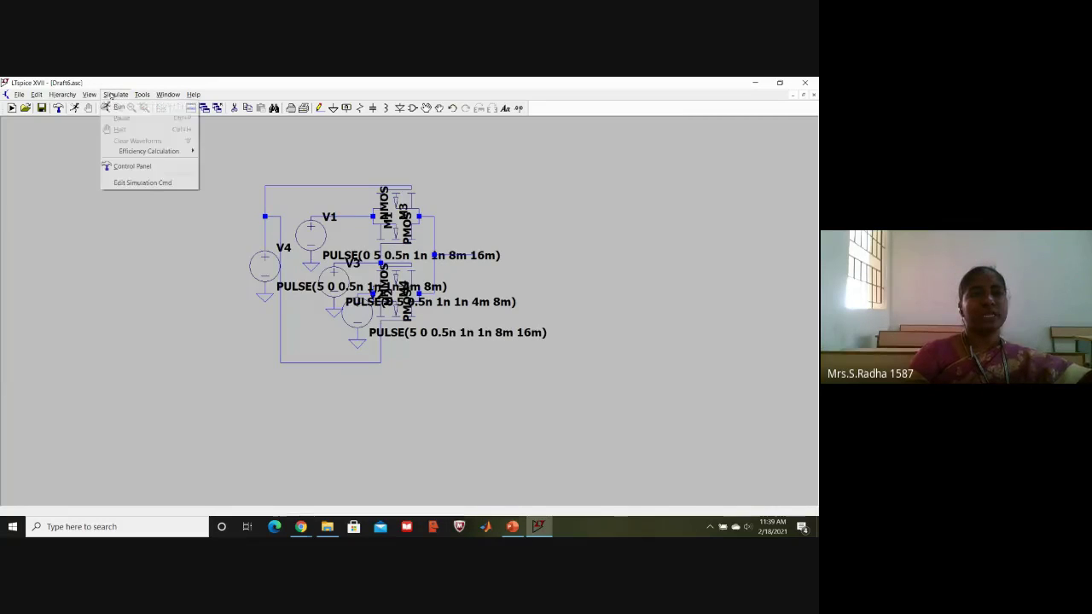
left_click(153, 183)
left_click(488, 250)
type("16m")
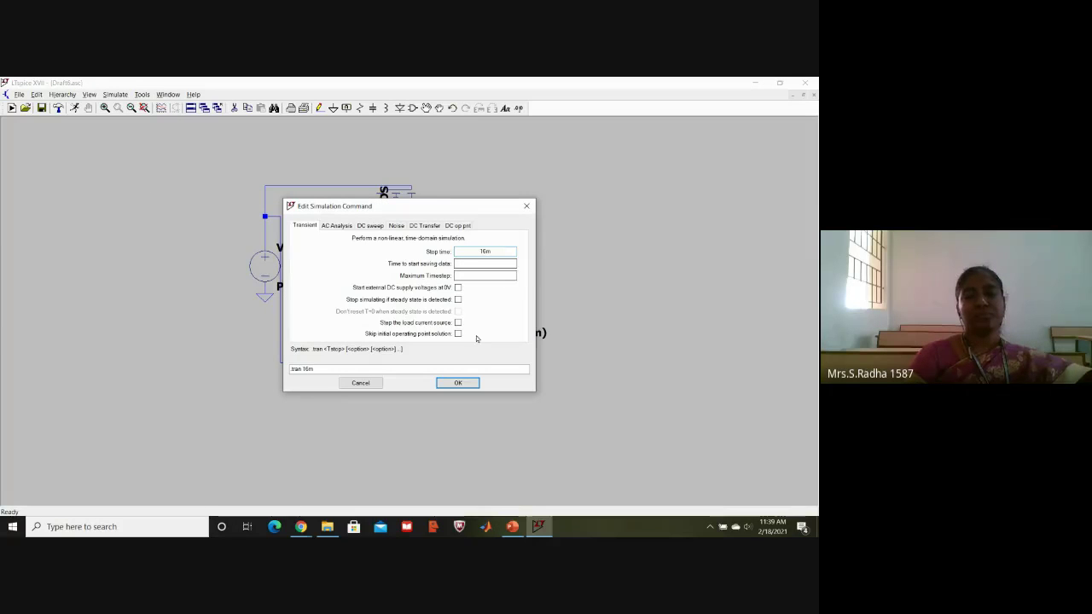
left_click(455, 383)
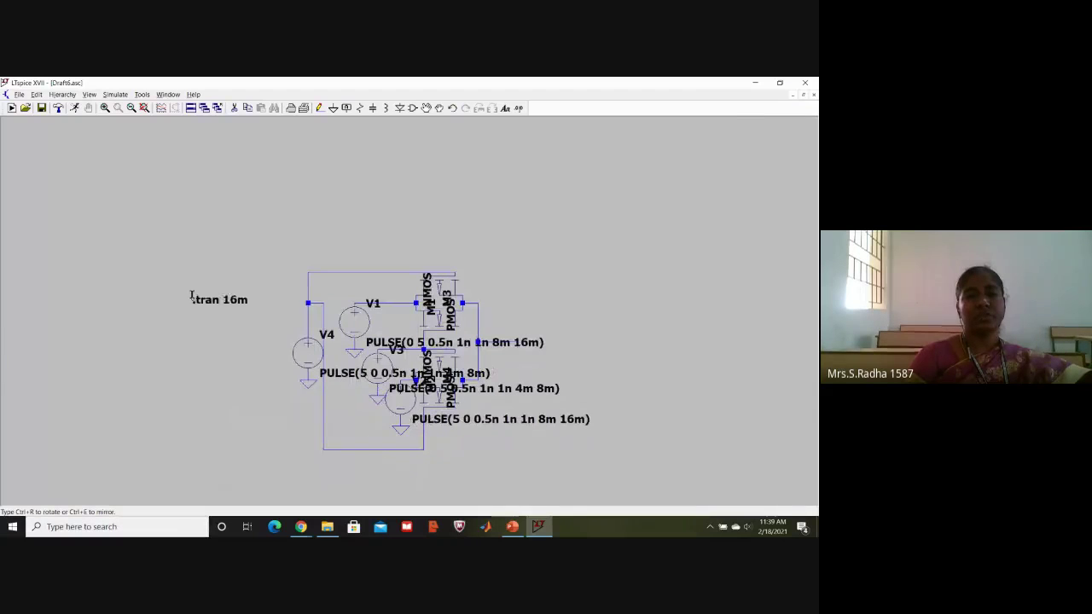
left_click(227, 268)
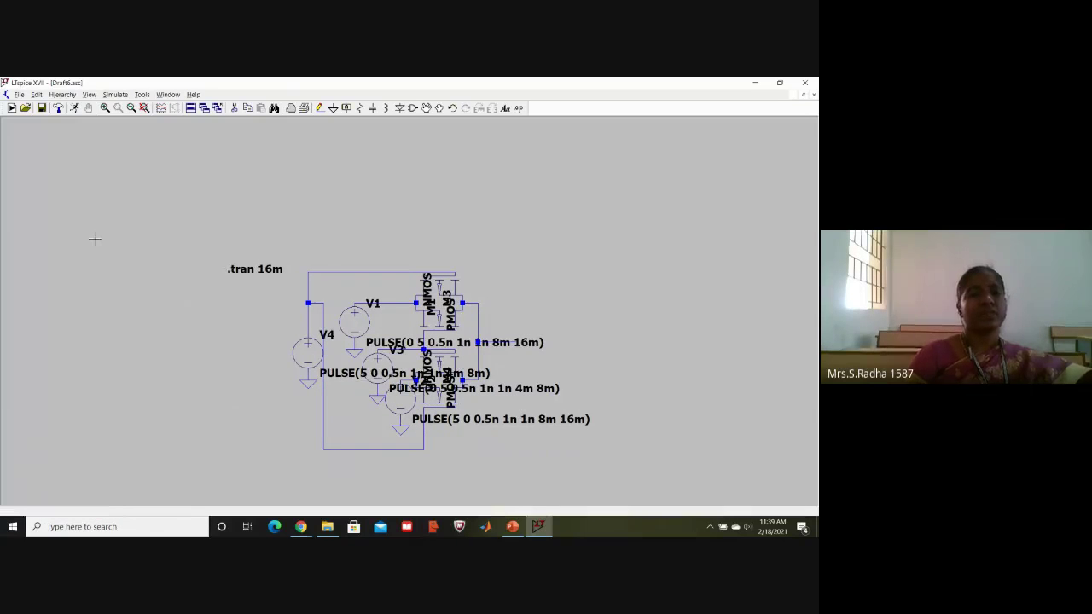
Run the transient simulation and tile the schematic and waveform windows vertically.
left_click(74, 109)
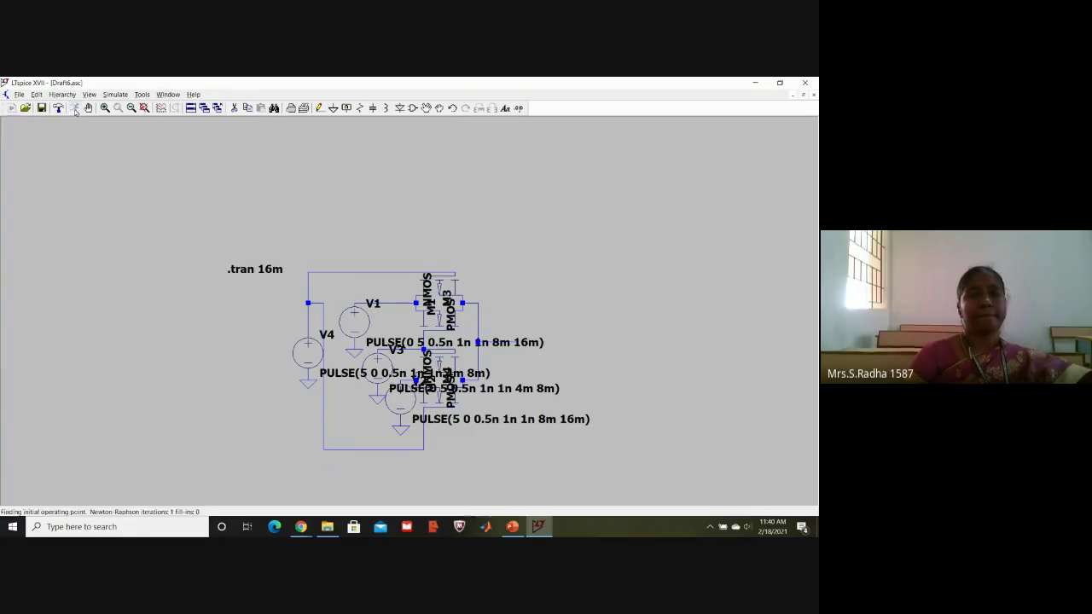
left_click(154, 95)
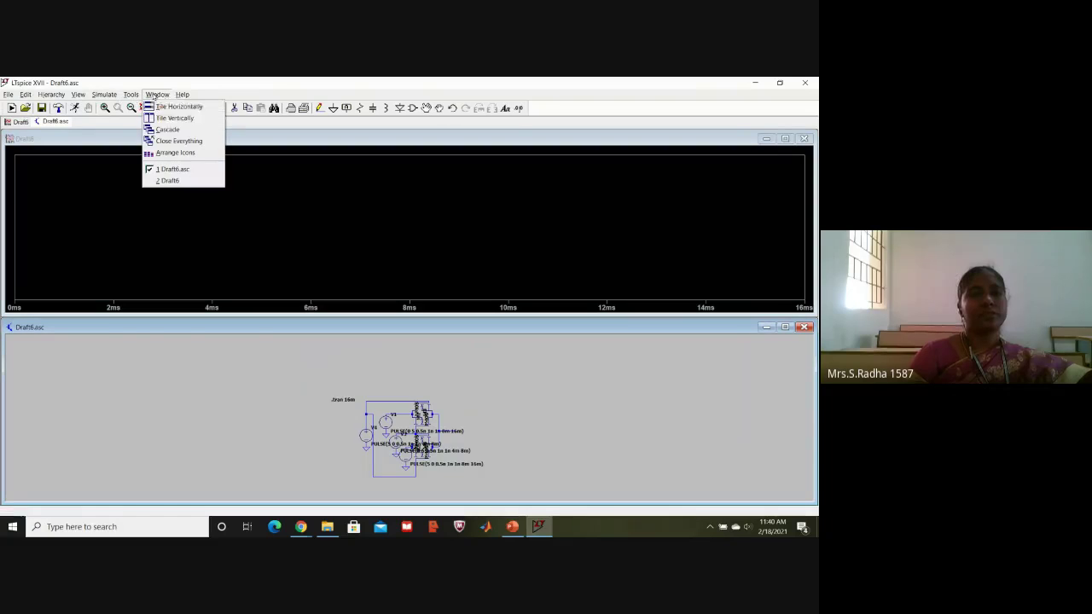
left_click(185, 119)
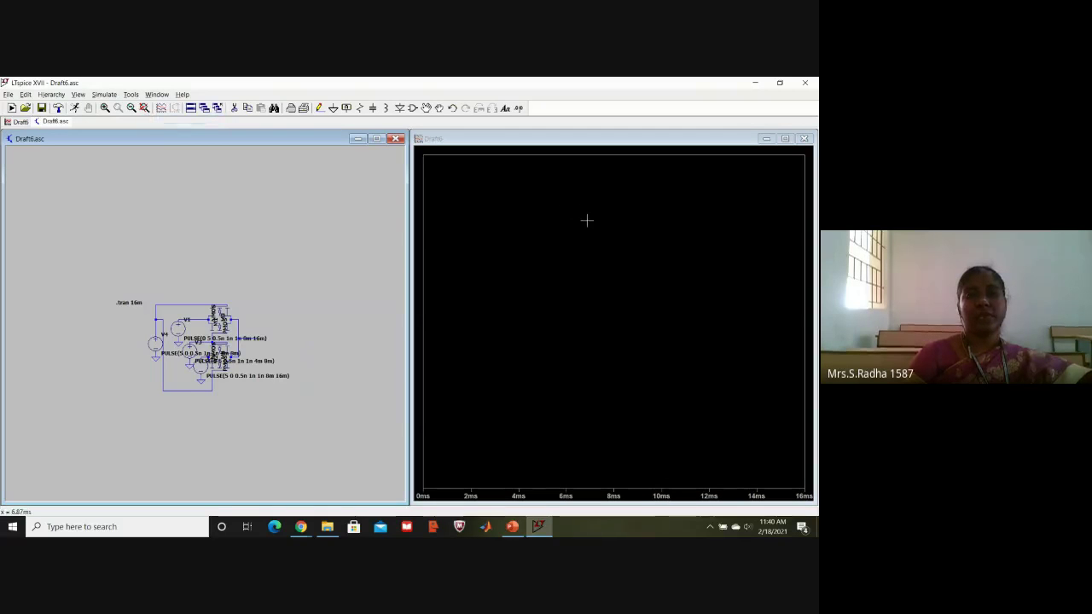
Add two more plot panes to the waveform window, making three in total.
right_click(585, 219)
left_click(633, 274)
right_click(633, 278)
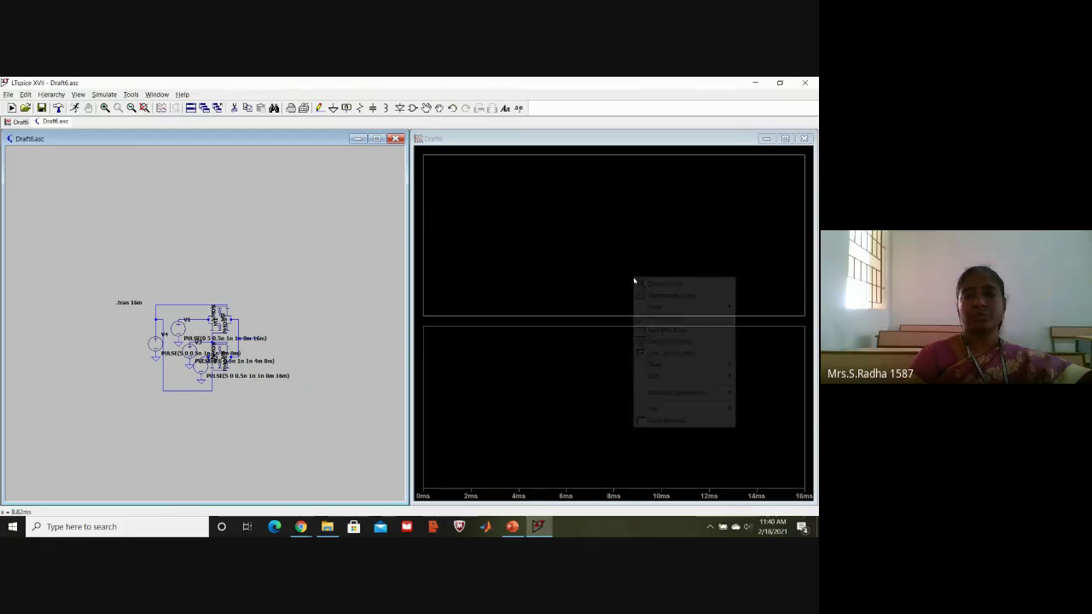
left_click(668, 331)
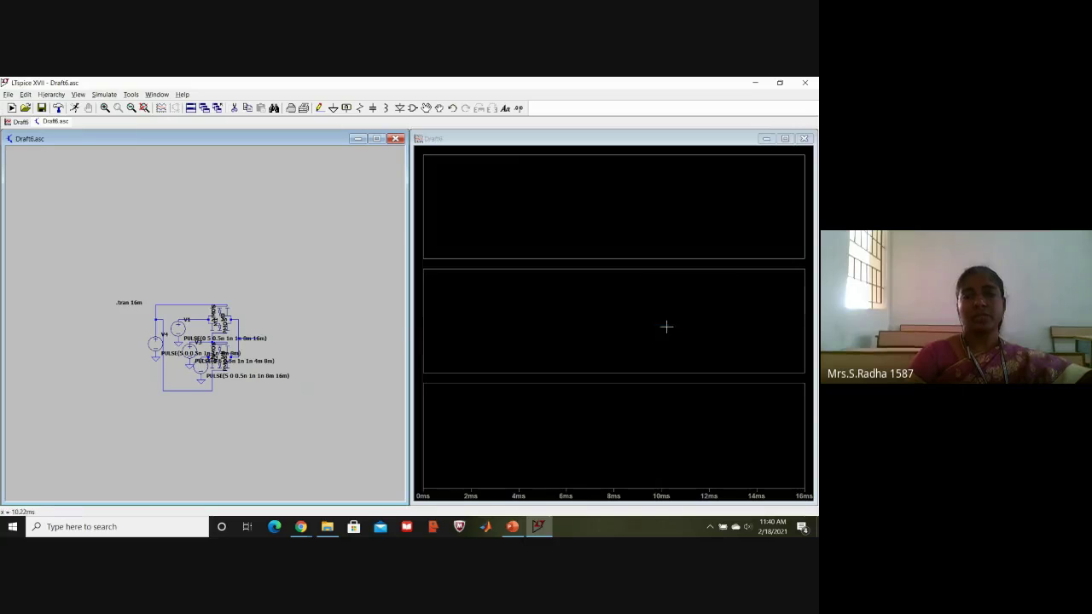
Rerun the simulation with the first plot pane active and plot V1's input voltage V(n002) in it.
left_click(577, 201)
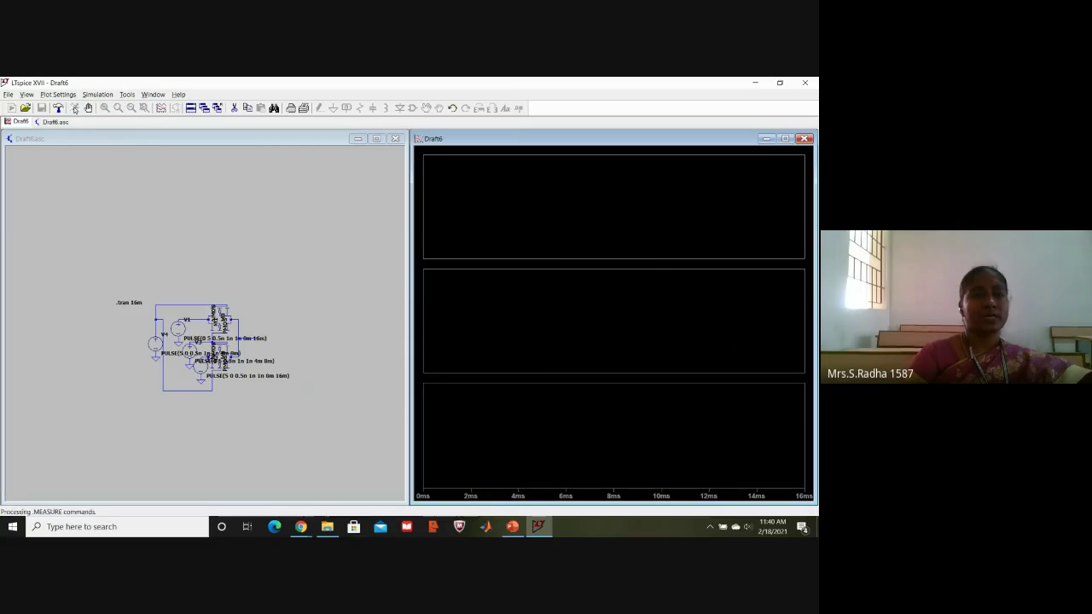
left_click(219, 283)
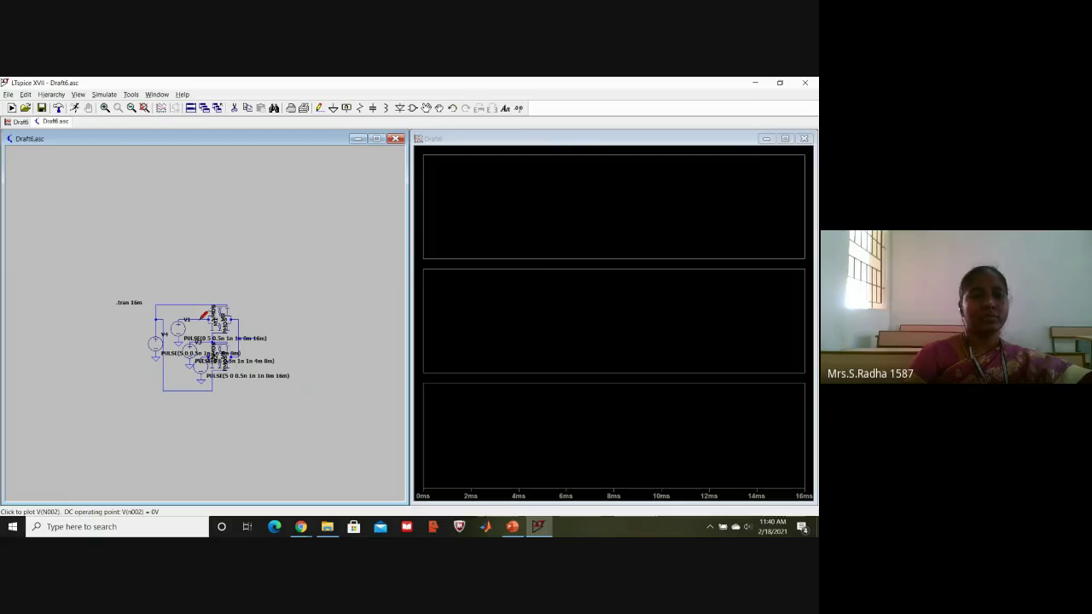
left_click(202, 319)
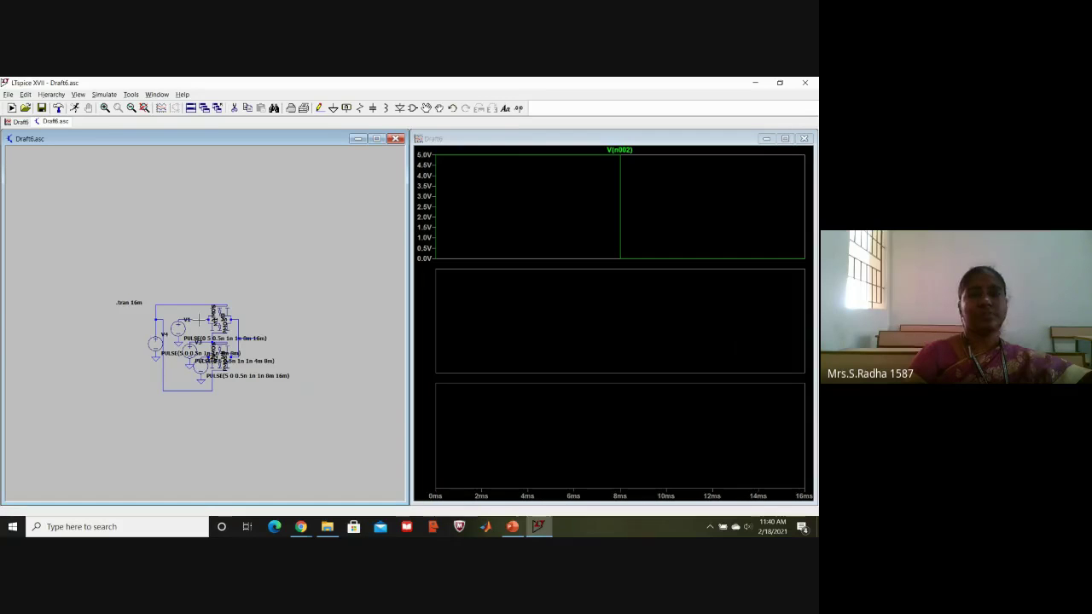
Plot V3's input voltage V(n004), taken between the two transmission gates, in the second pane.
left_click(528, 291)
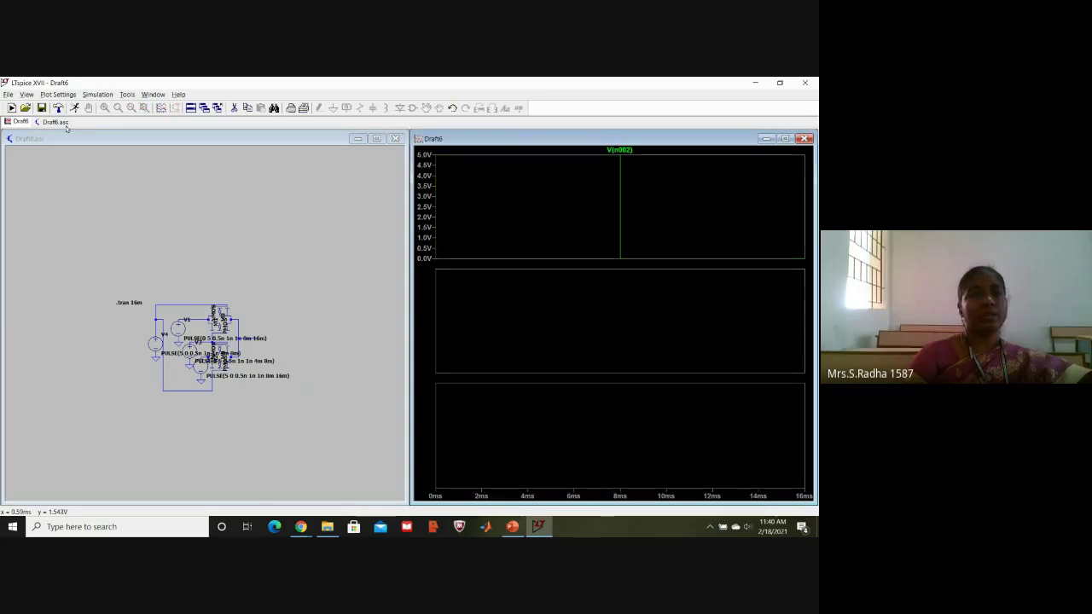
left_click(173, 251)
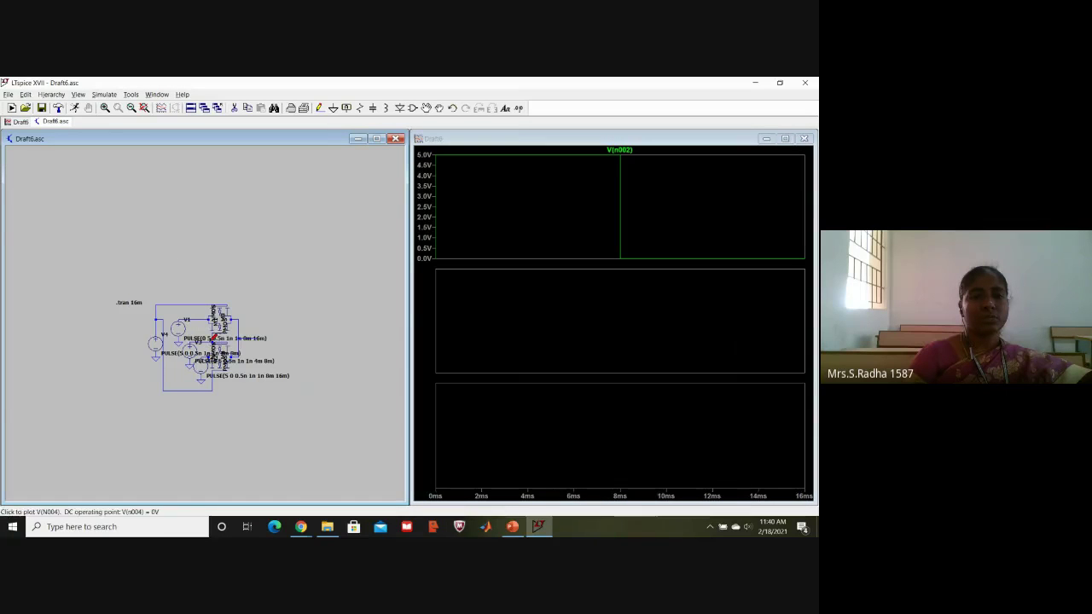
left_click(213, 338)
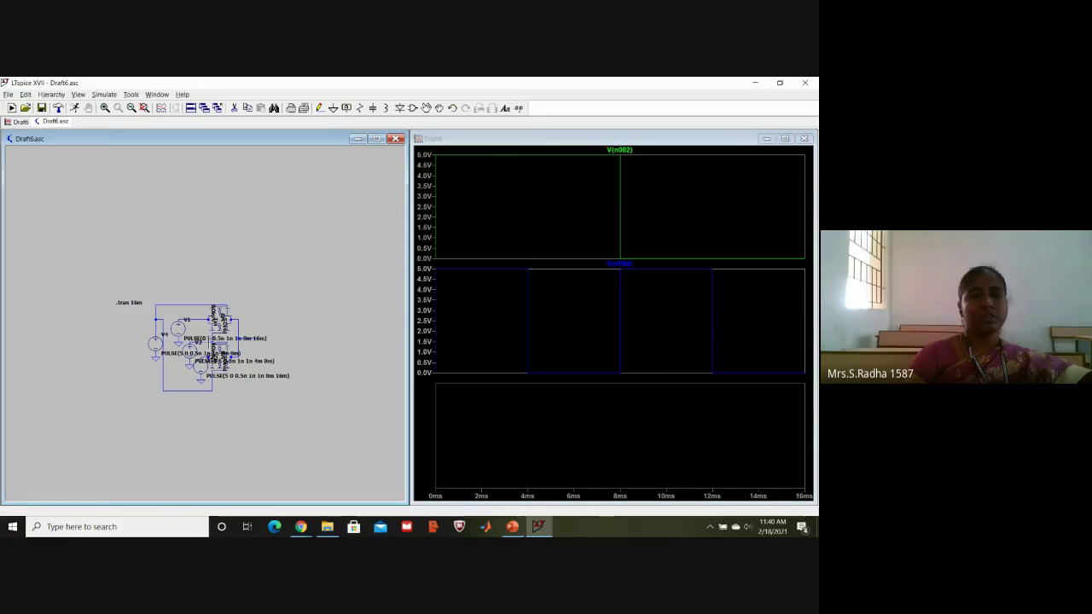
Rerun the simulation and plot the gate's output voltage V(n003) in the third pane.
left_click(580, 432)
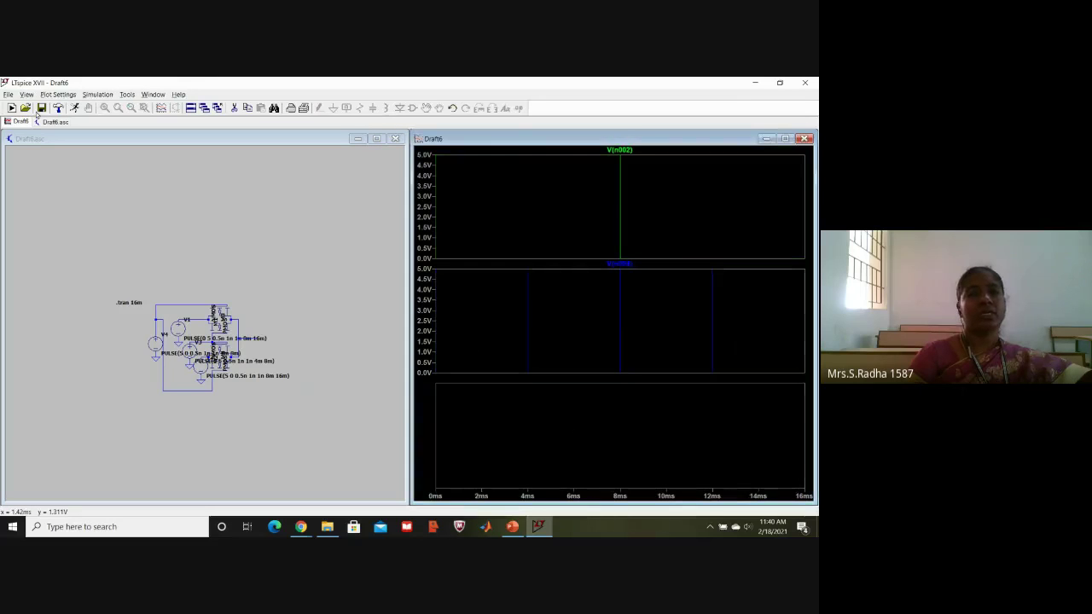
left_click(74, 108)
left_click(260, 333)
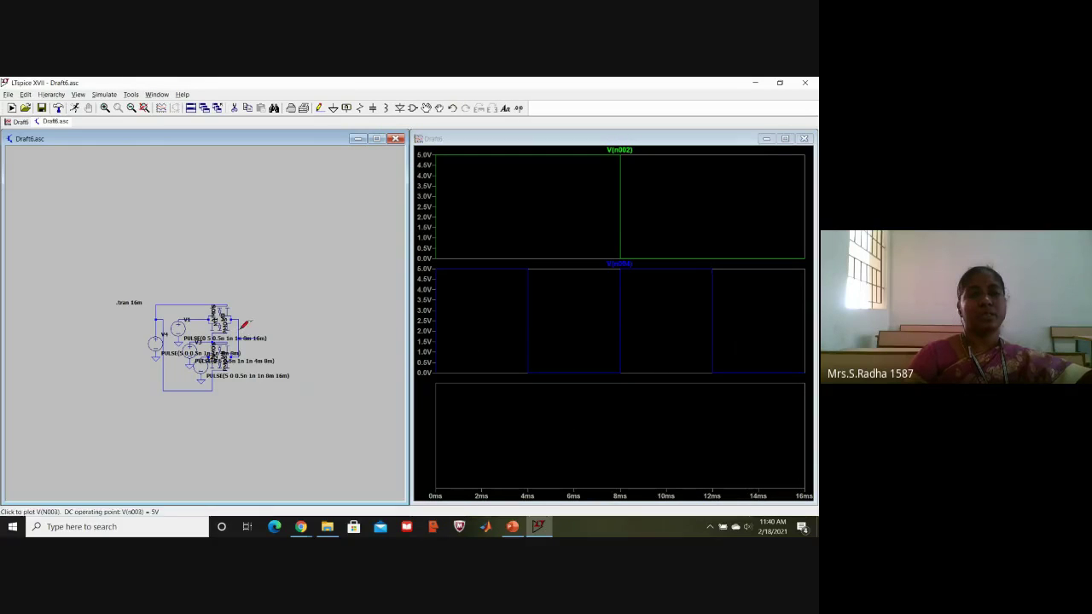
left_click(242, 327)
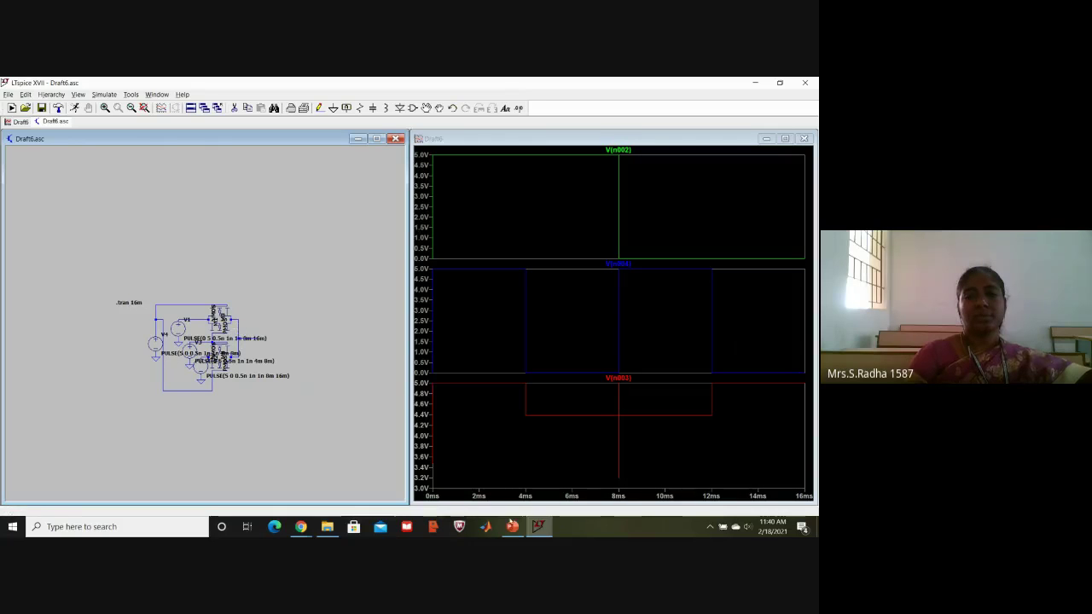
Compare the simulated waveforms in LTspice with the XNOR truth table on the PowerPoint slide.
left_click(512, 526)
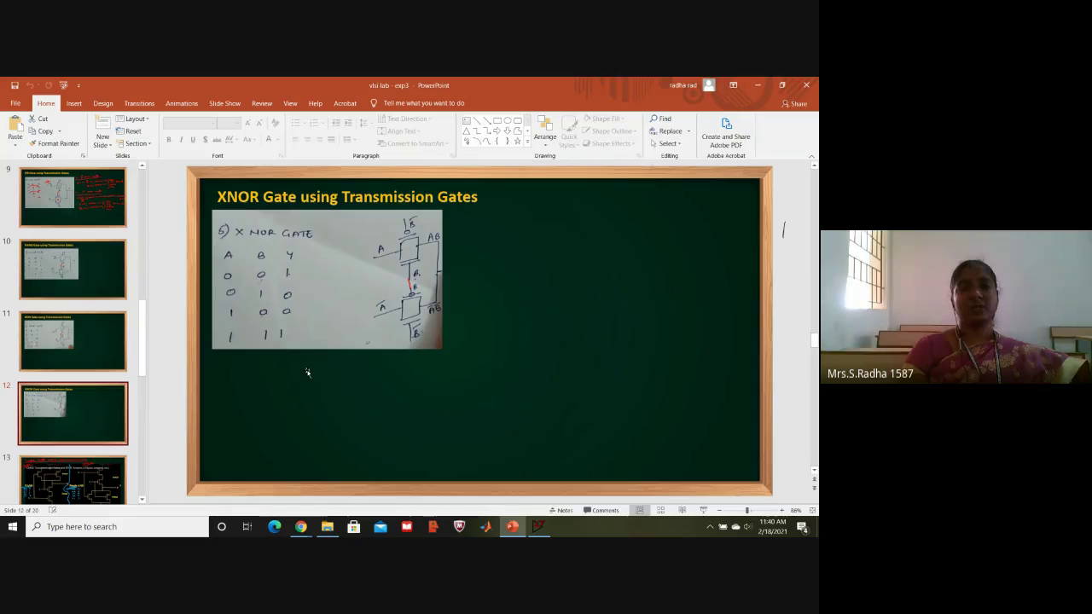
left_click(539, 528)
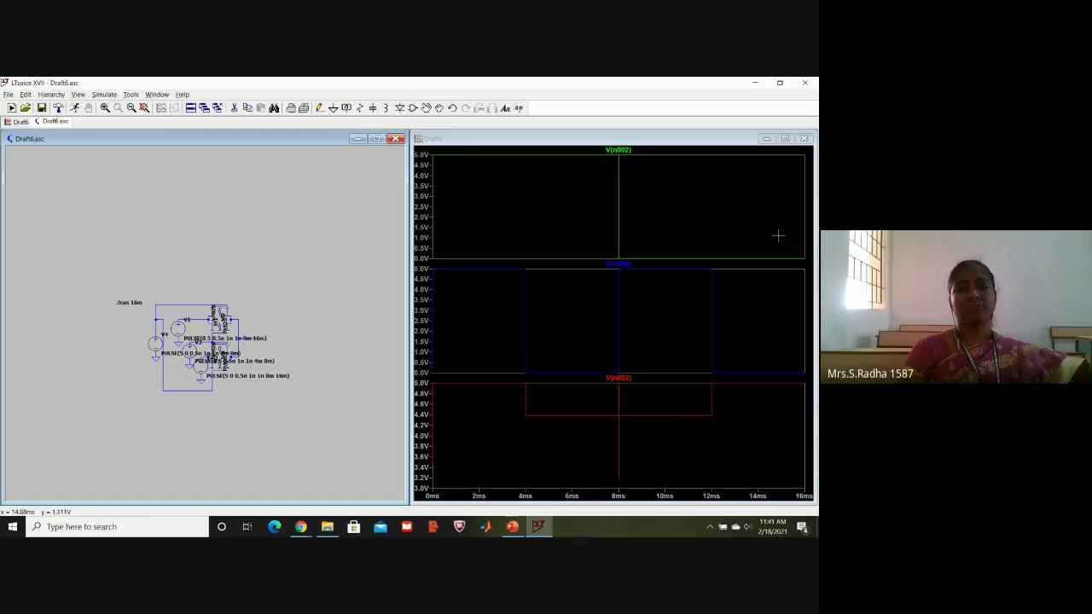
left_click(510, 529)
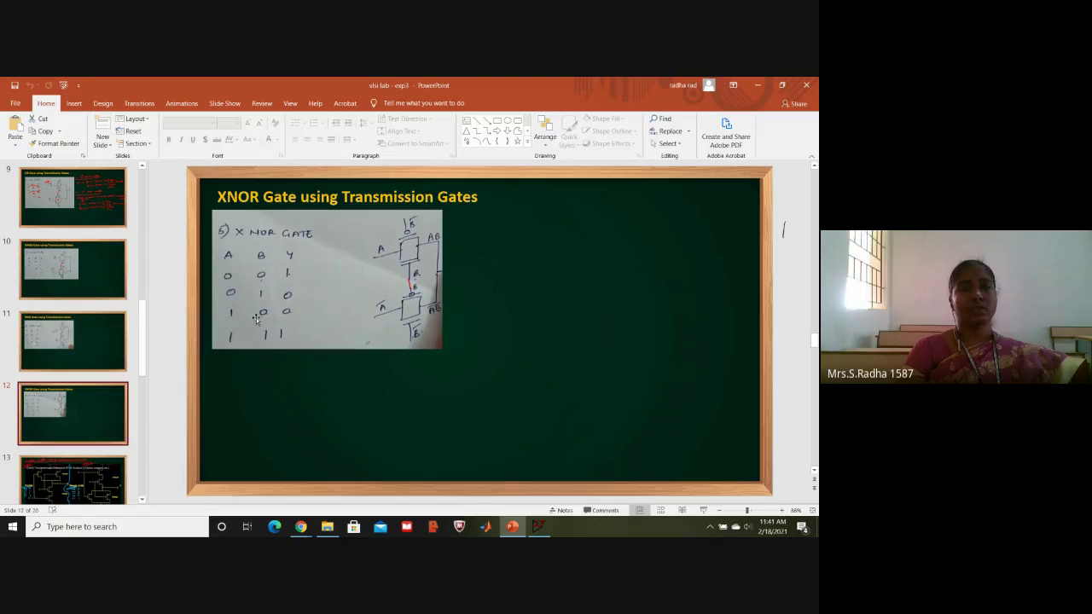
left_click(538, 529)
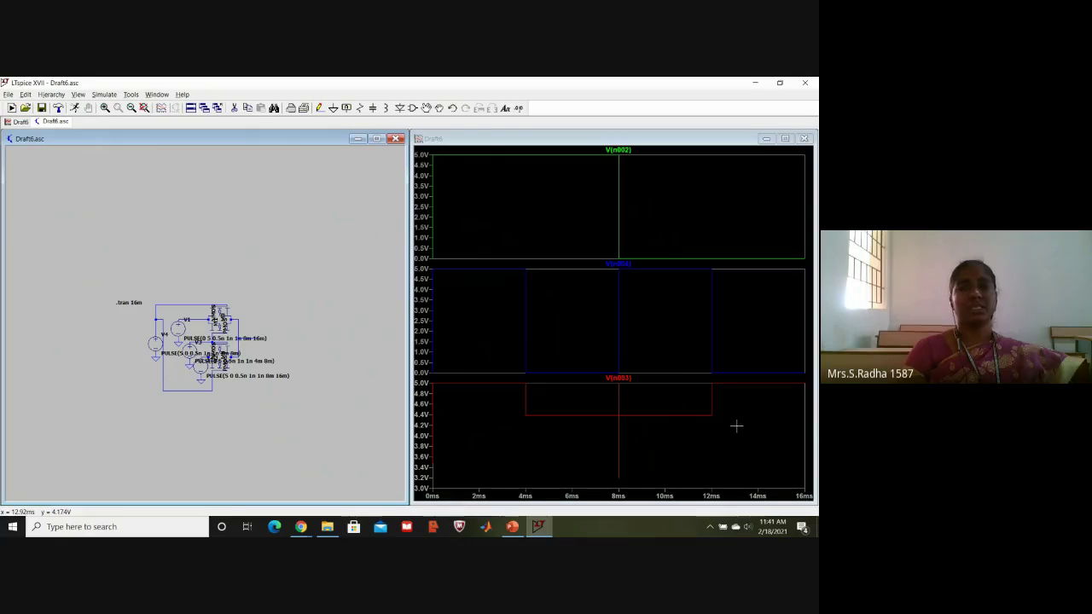
Switch to the Google Meet call in Chrome and show its additional call options.
mouse_move(301, 528)
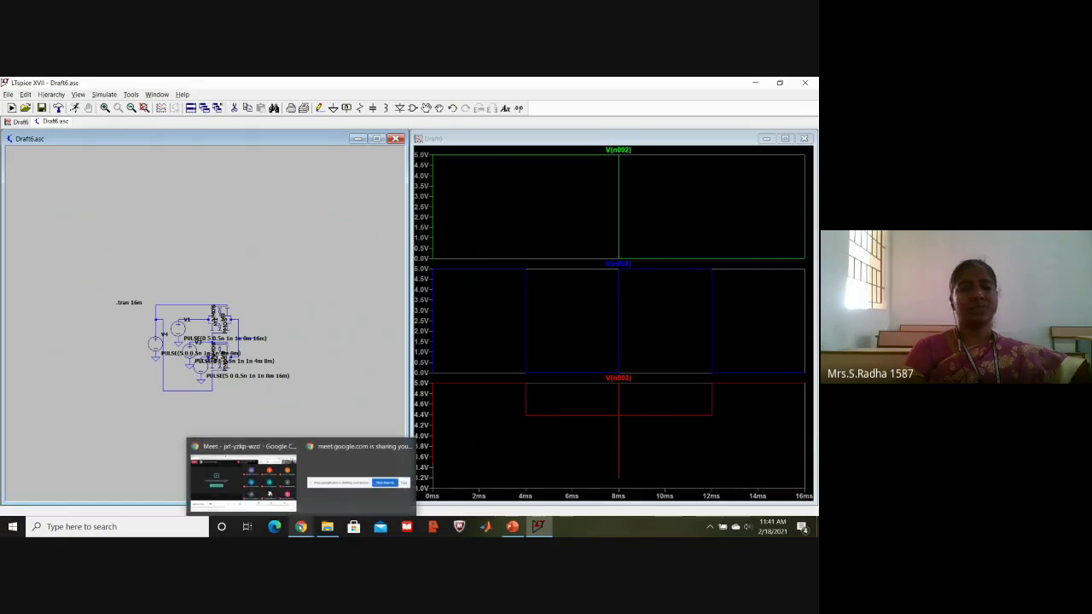
left_click(243, 478)
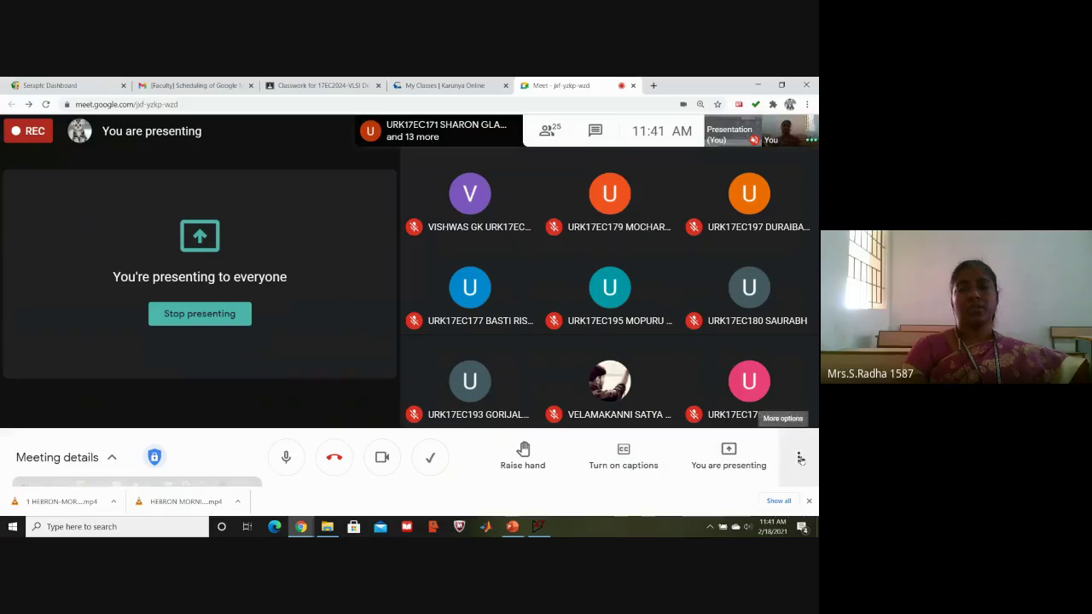
left_click(800, 459)
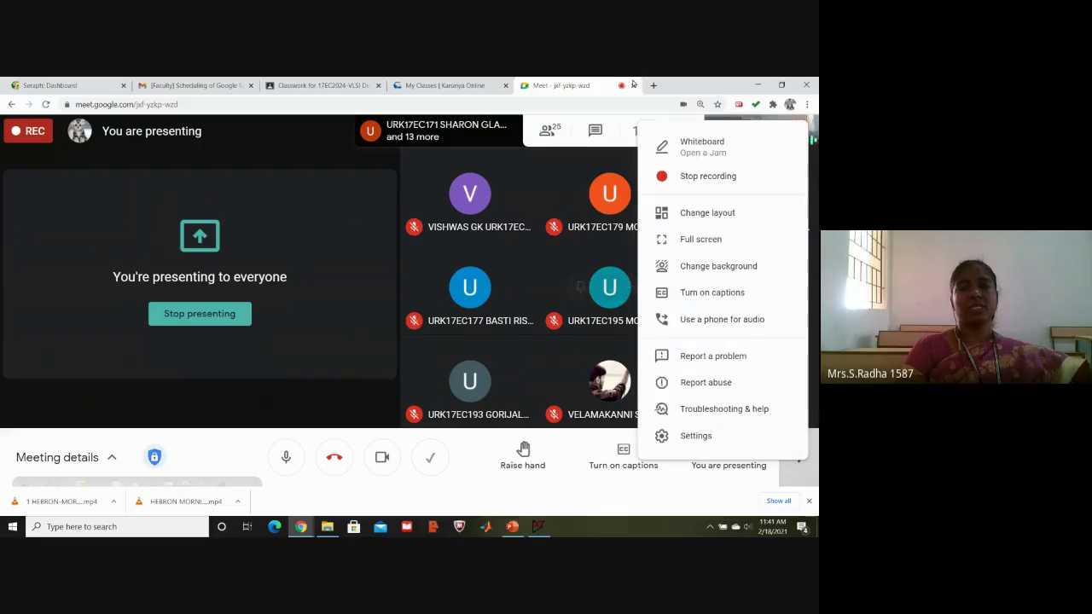